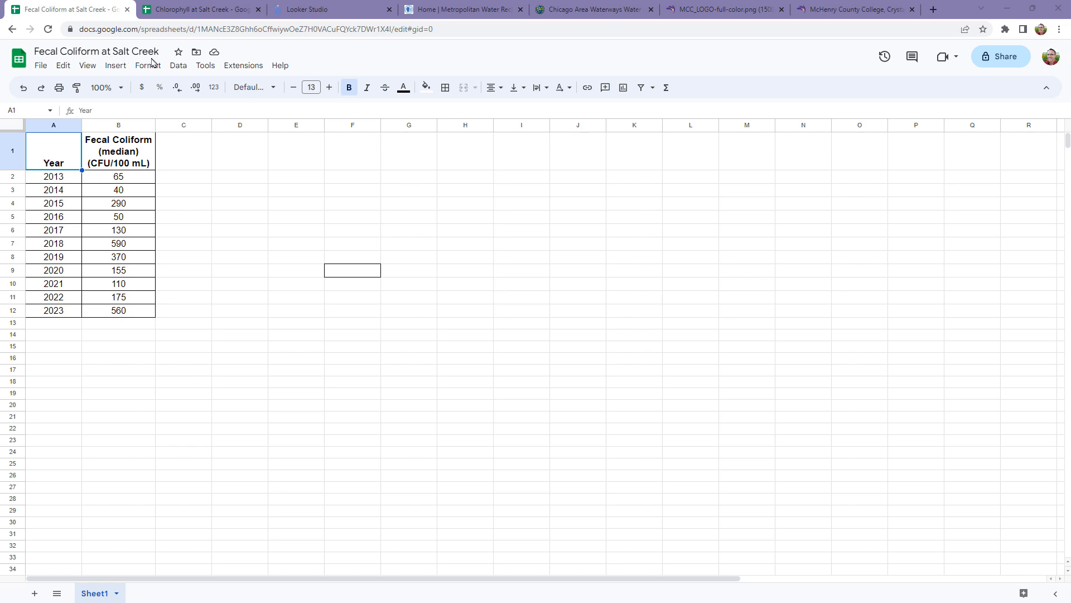
Step: Switch to Looker Studio, create a blank report and add Sheet1 of the Fecal Coliform at Salt Creek Google Sheet as data
left_click(197, 10)
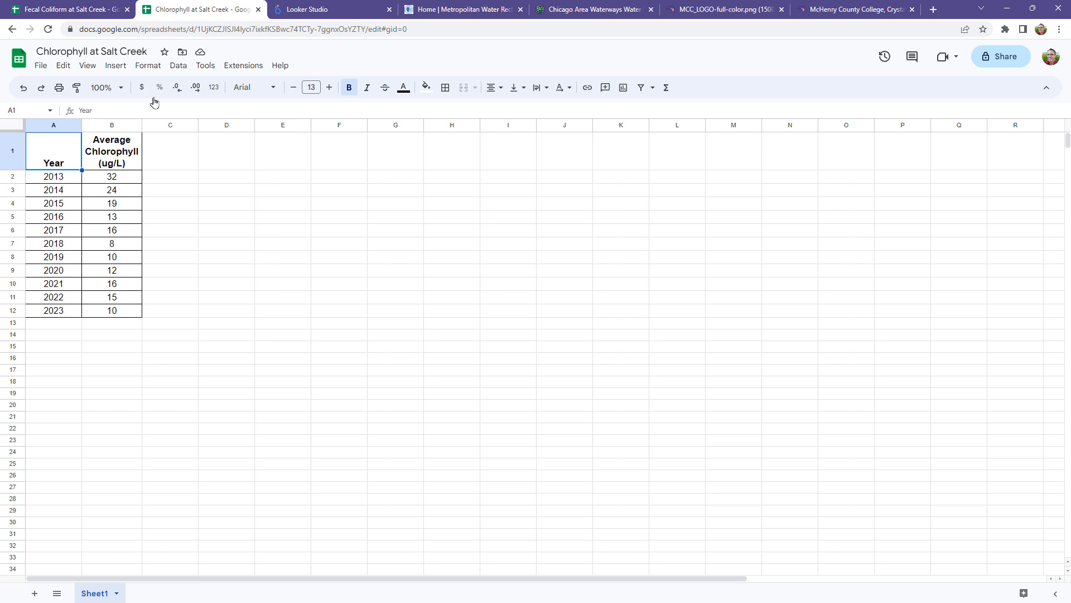
left_click(322, 12)
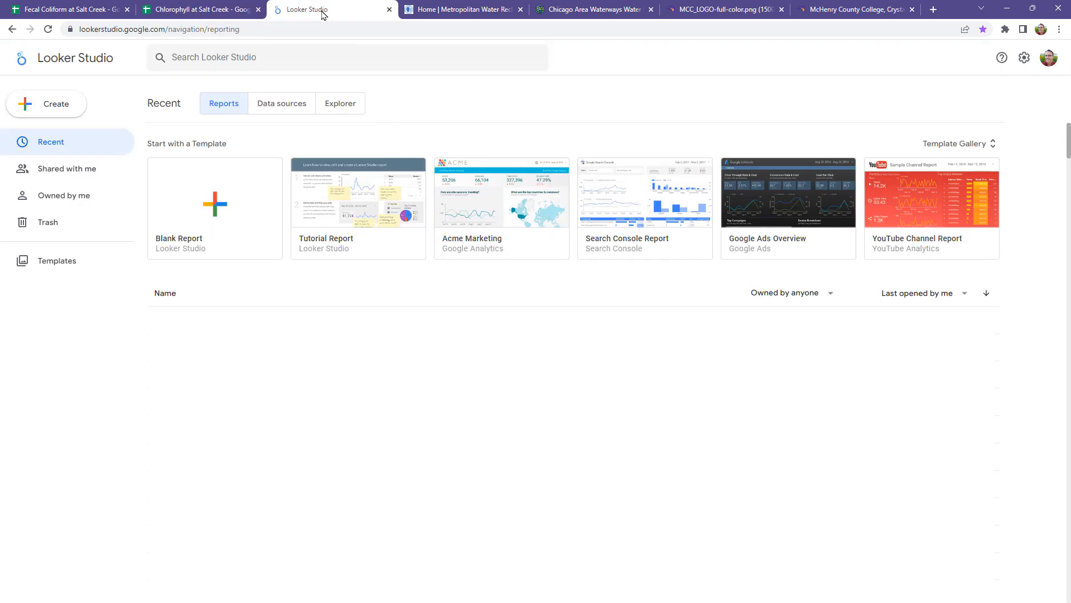
left_click(217, 208)
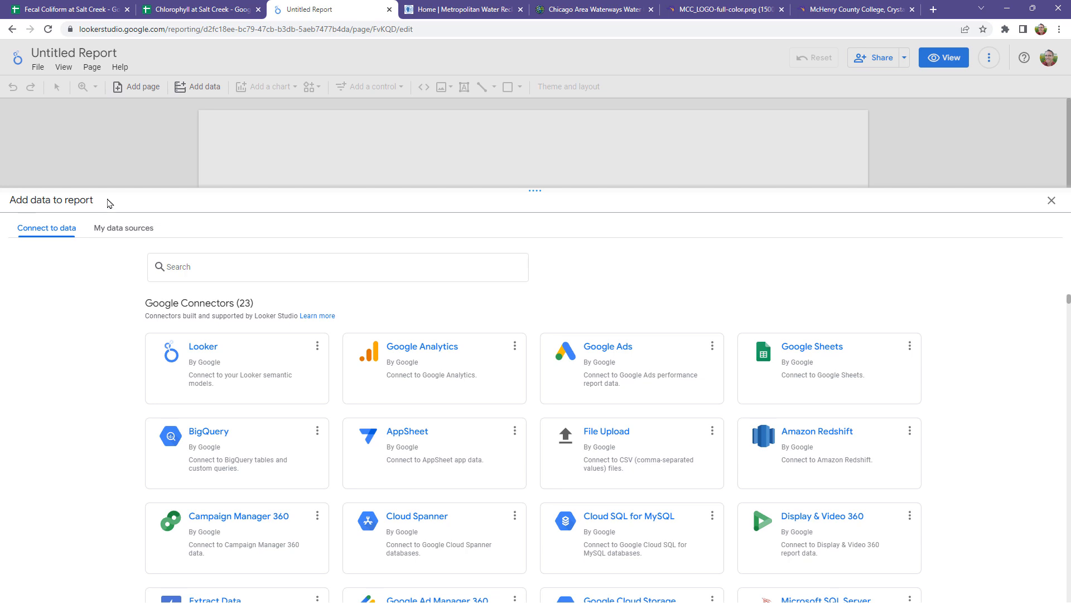
left_click(804, 360)
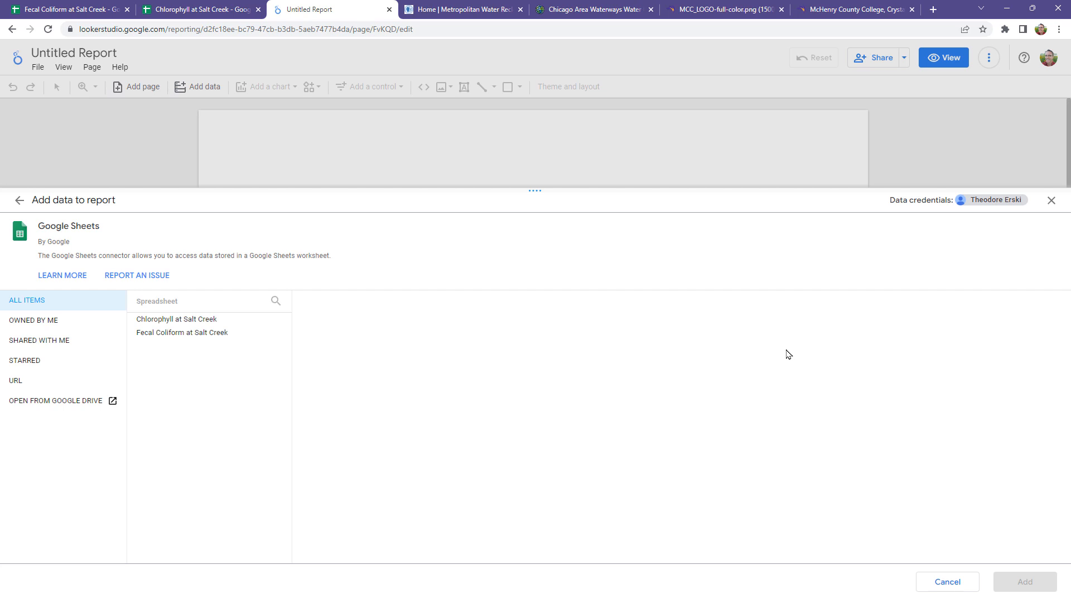
left_click(186, 333)
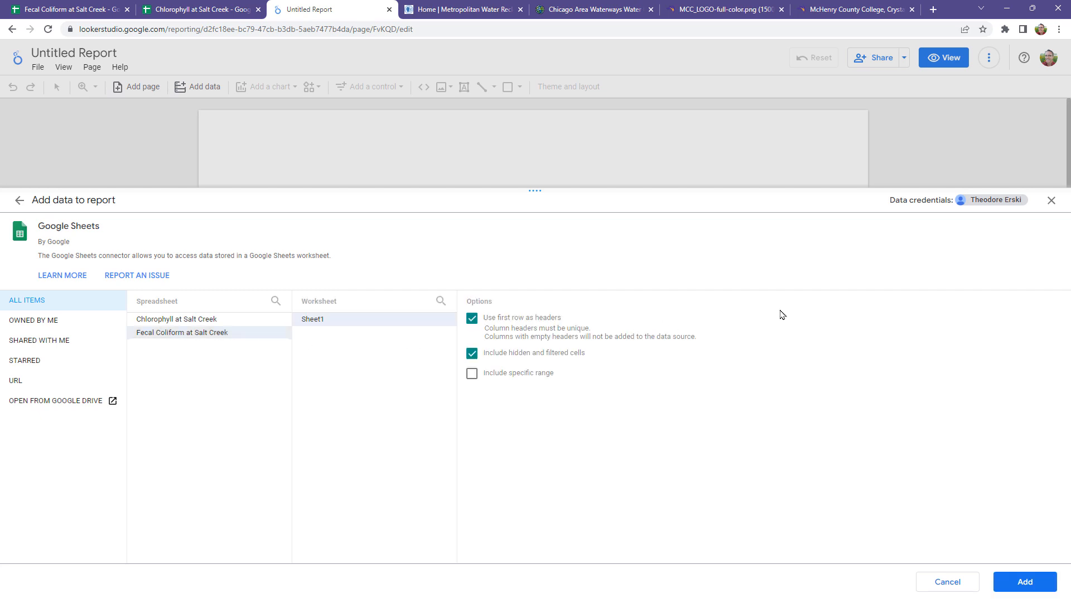
left_click(1026, 581)
left_click(1026, 581)
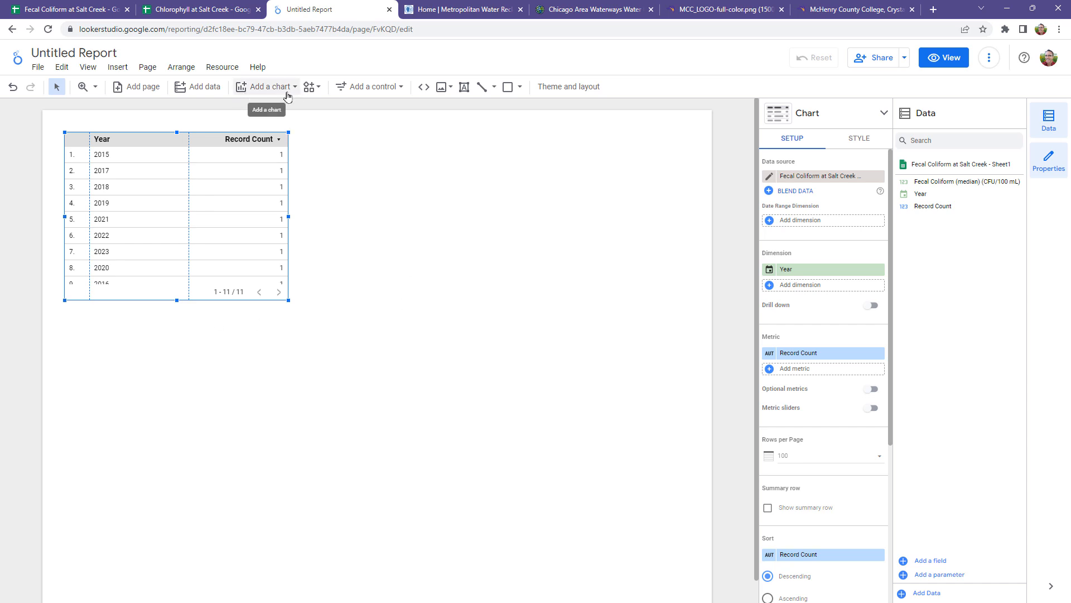
Step: Add a time series chart beside the default table and set its metric to Fecal Coliform (median) (CFU/100 mL)
left_click(257, 89)
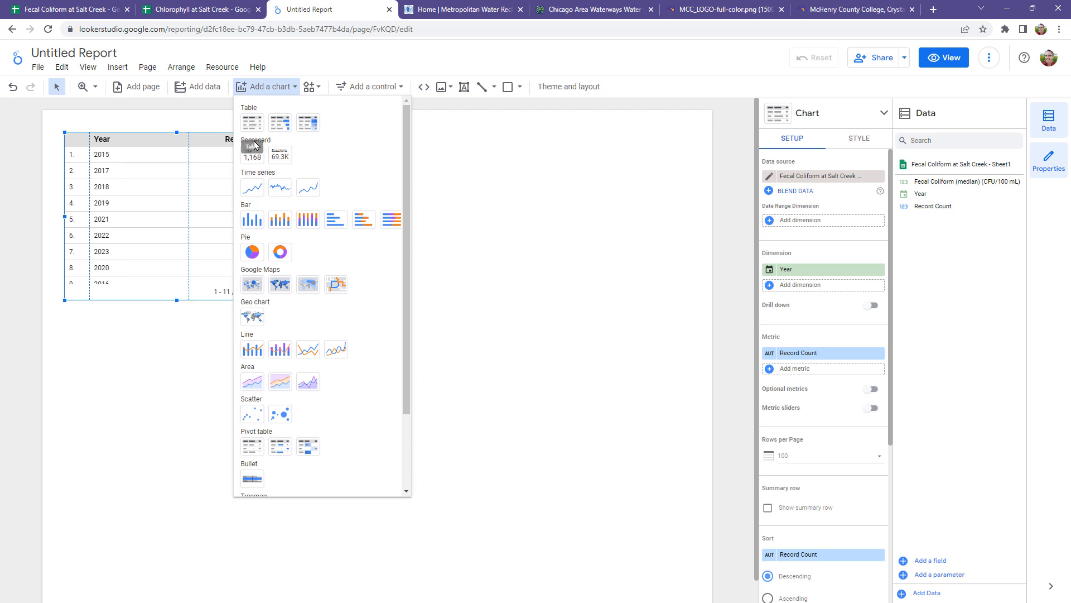
left_click(253, 188)
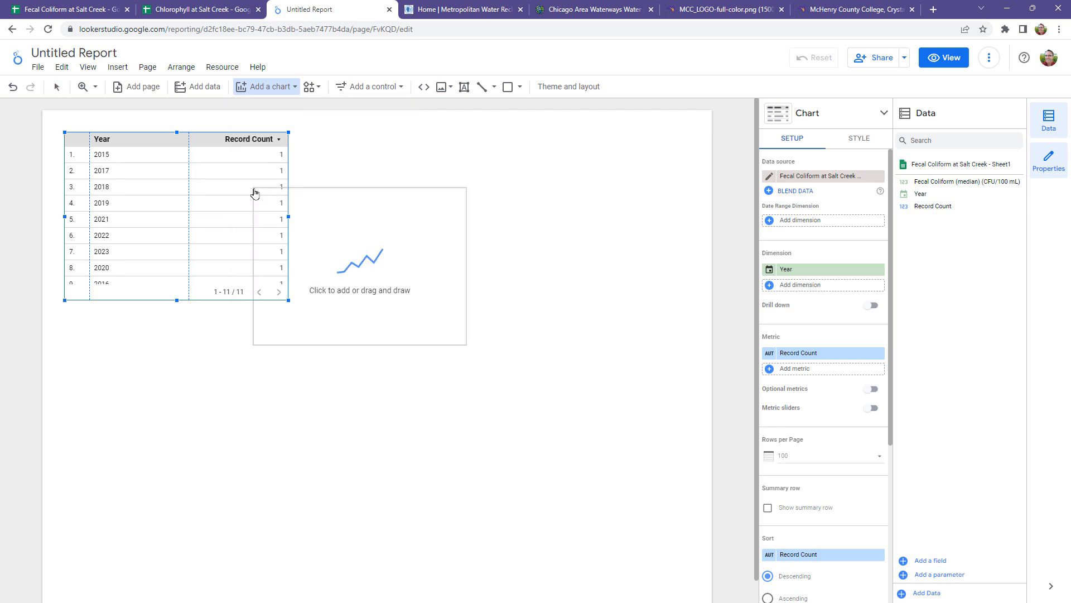
left_click(360, 224)
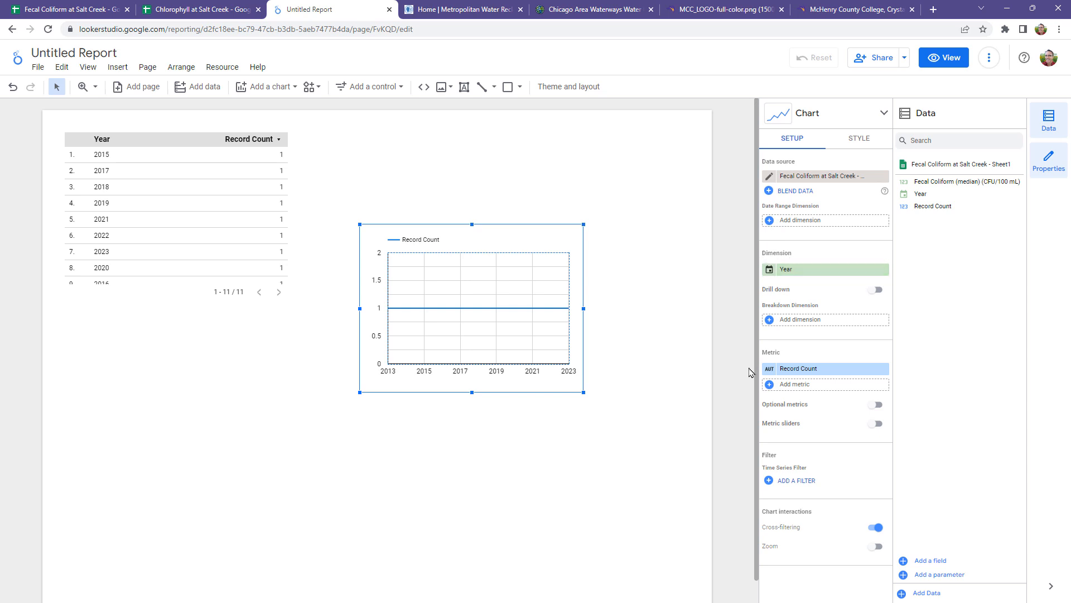
left_click(809, 370)
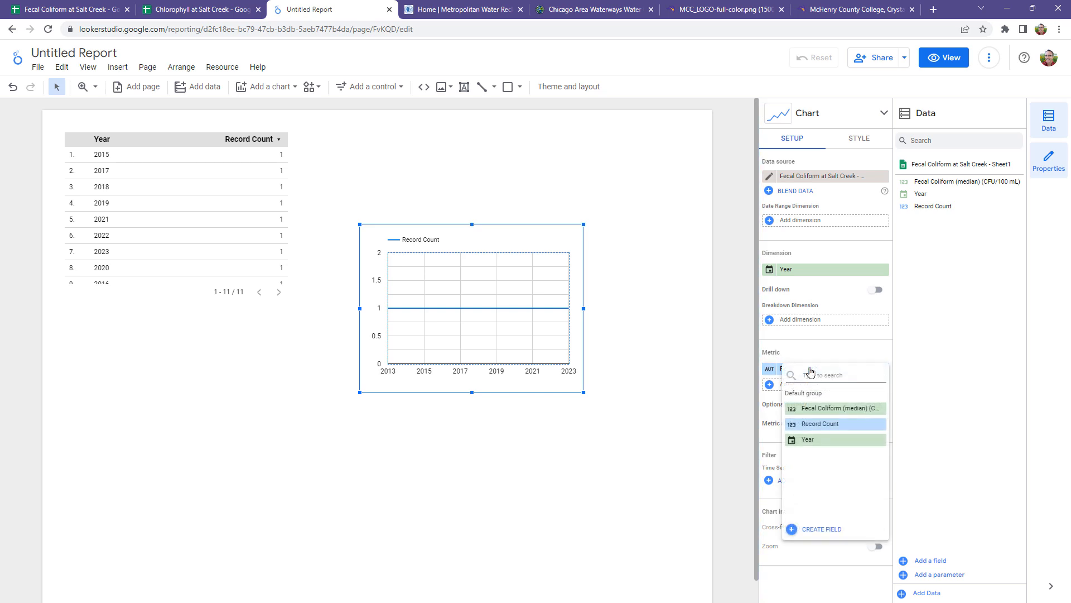
left_click(829, 411)
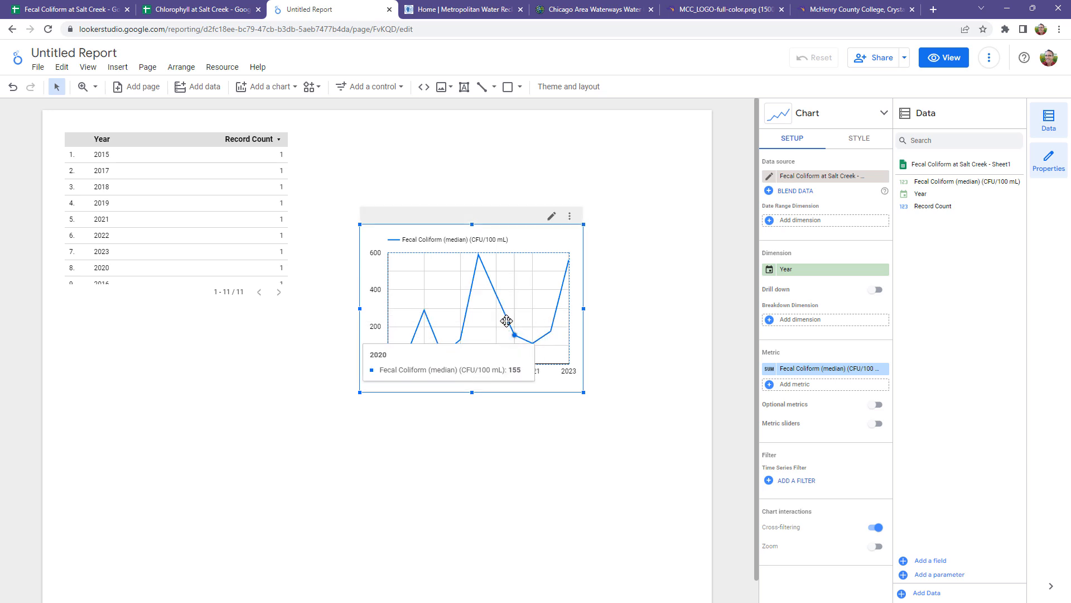
Step: Show the axis titles on both the left Y-axis and the X-axis of the fecal coliform chart
left_click(867, 142)
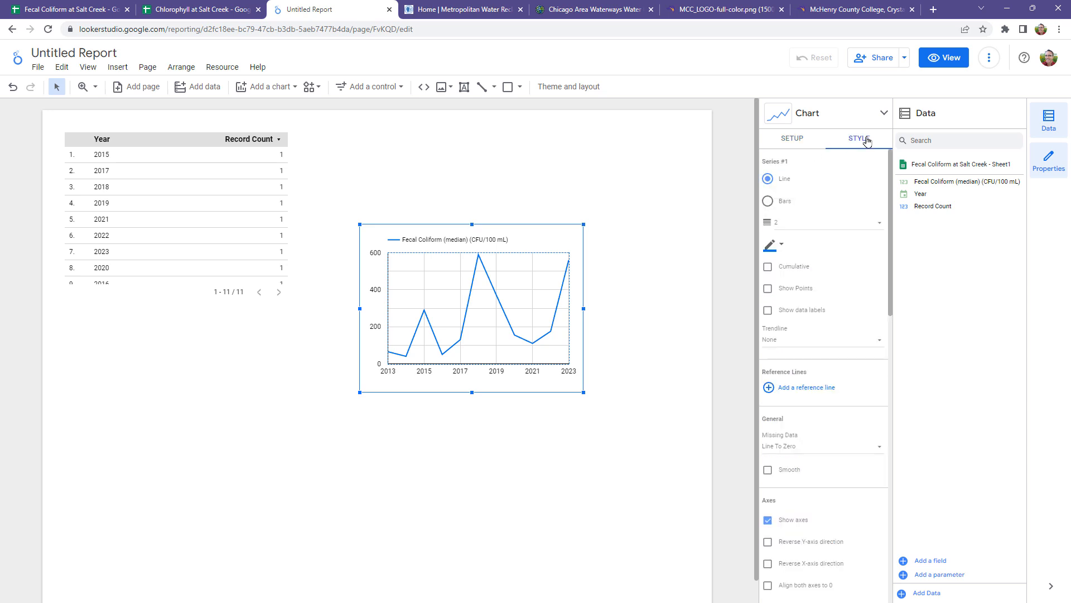
scroll(842, 371, "down", 10)
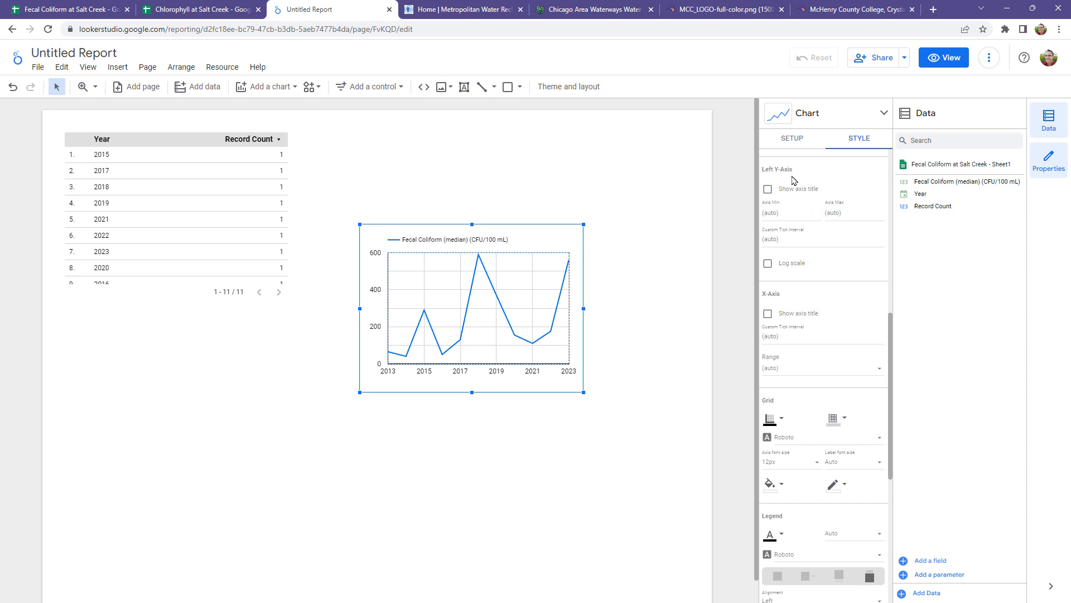
left_click(768, 194)
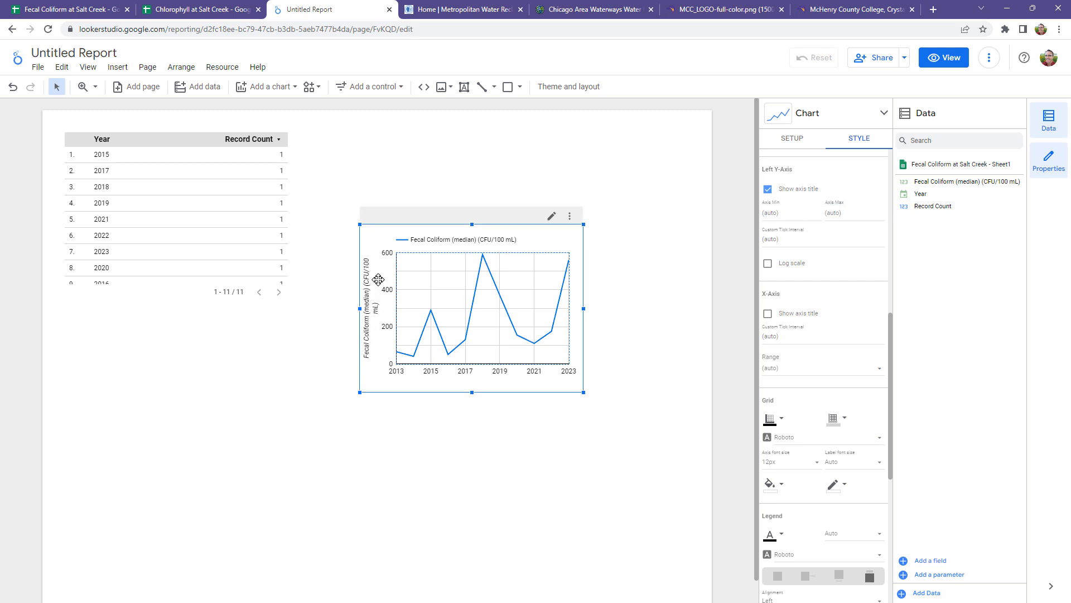
left_click(768, 314)
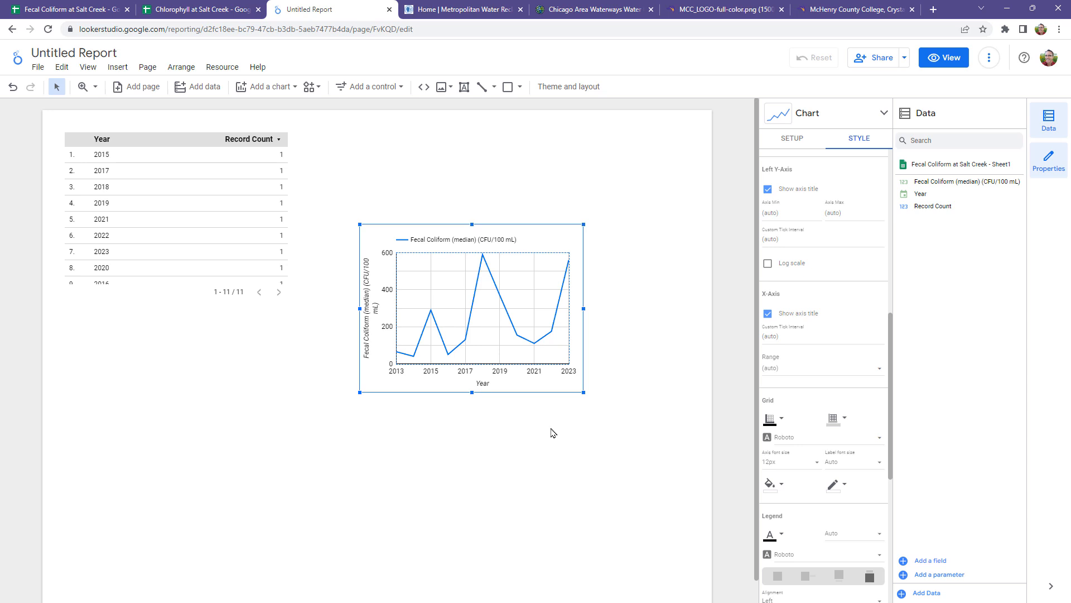
Step: Delete the default Record Count table and move the fecal coliform chart to the left half of the page, below the table's former place
left_click(200, 223)
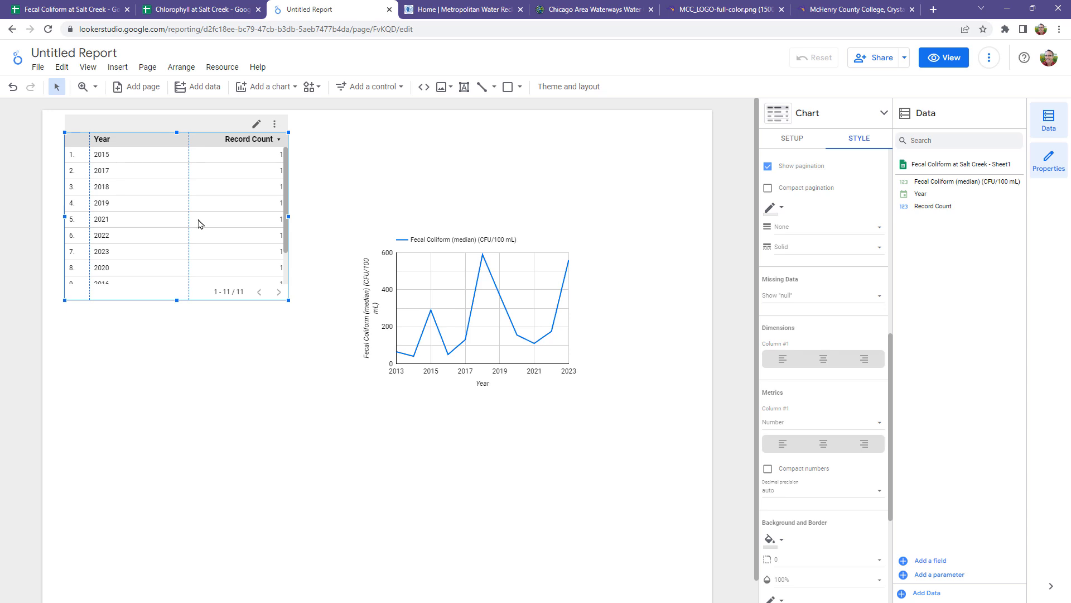
left_click(275, 125)
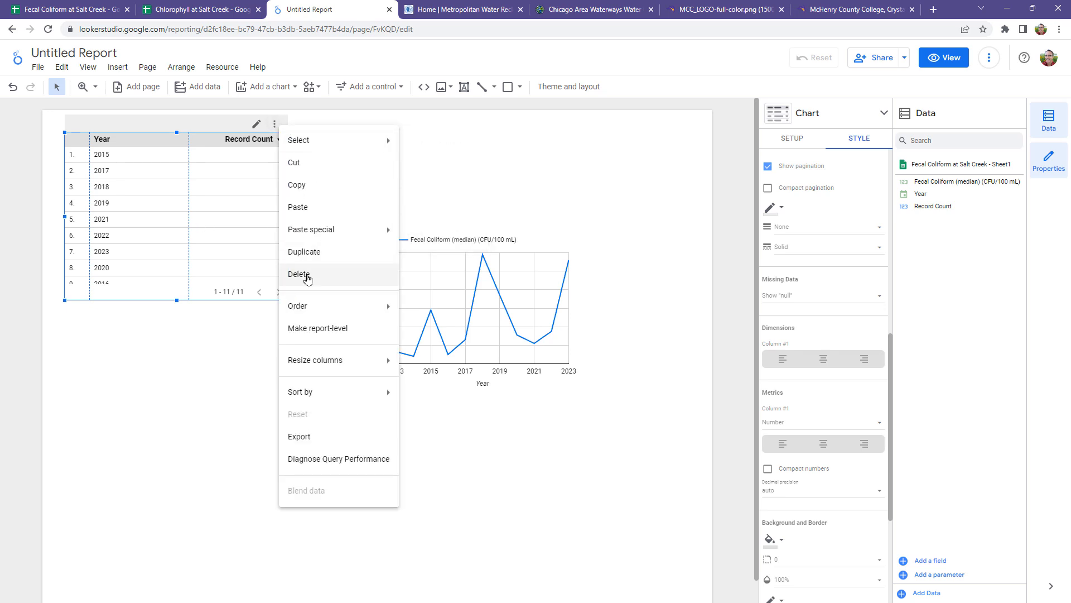
left_click(306, 277)
left_click_drag(537, 252, 257, 349)
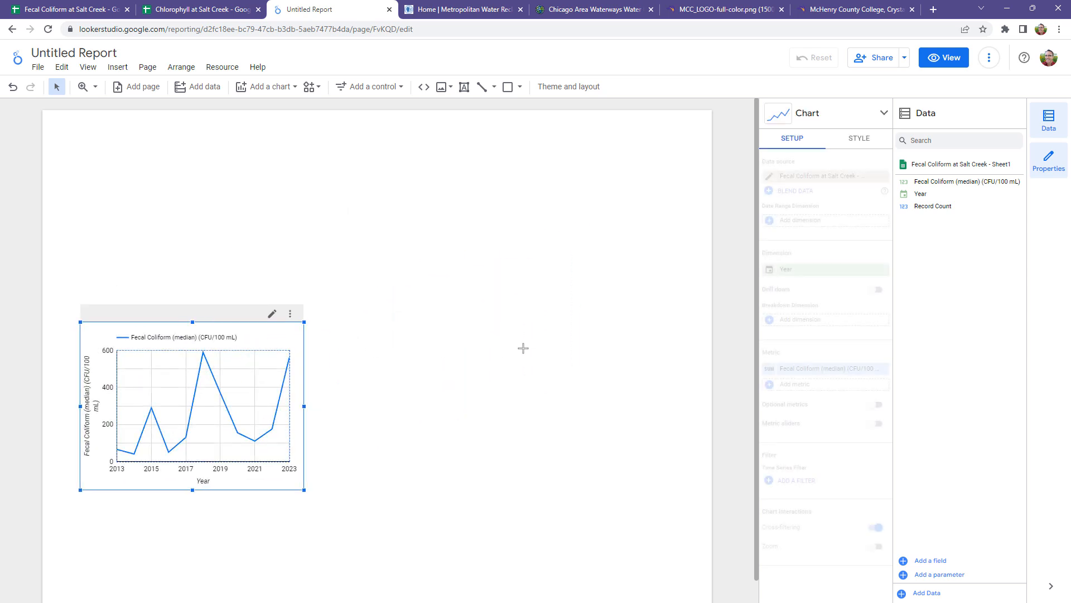
left_click(524, 369)
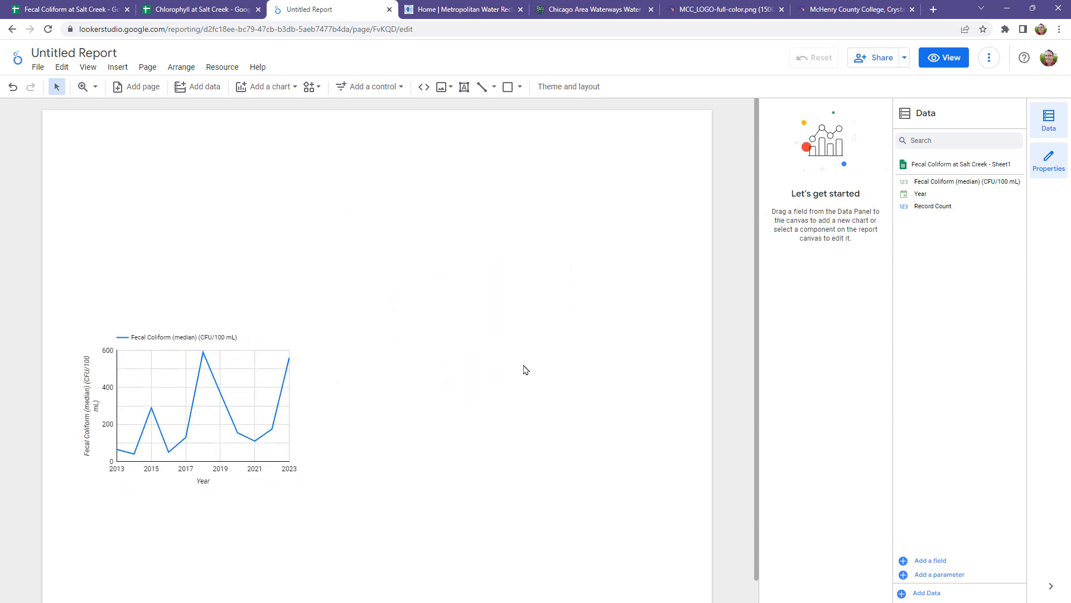
Step: Add Sheet1 of the Chlorophyll at Salt Creek Google Sheet to the report as a second data source
left_click(201, 85)
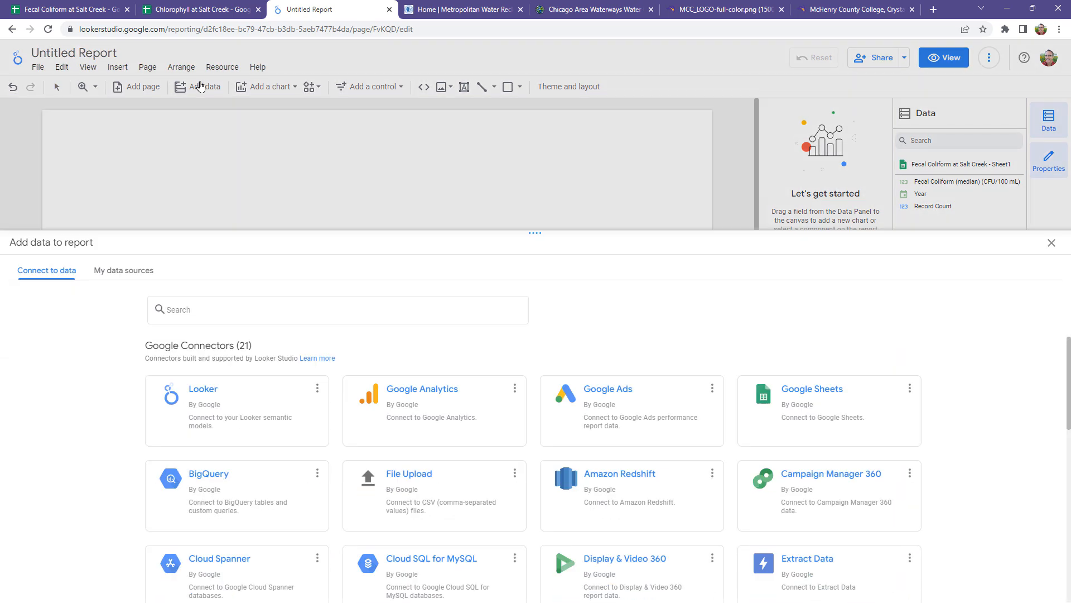
left_click(814, 359)
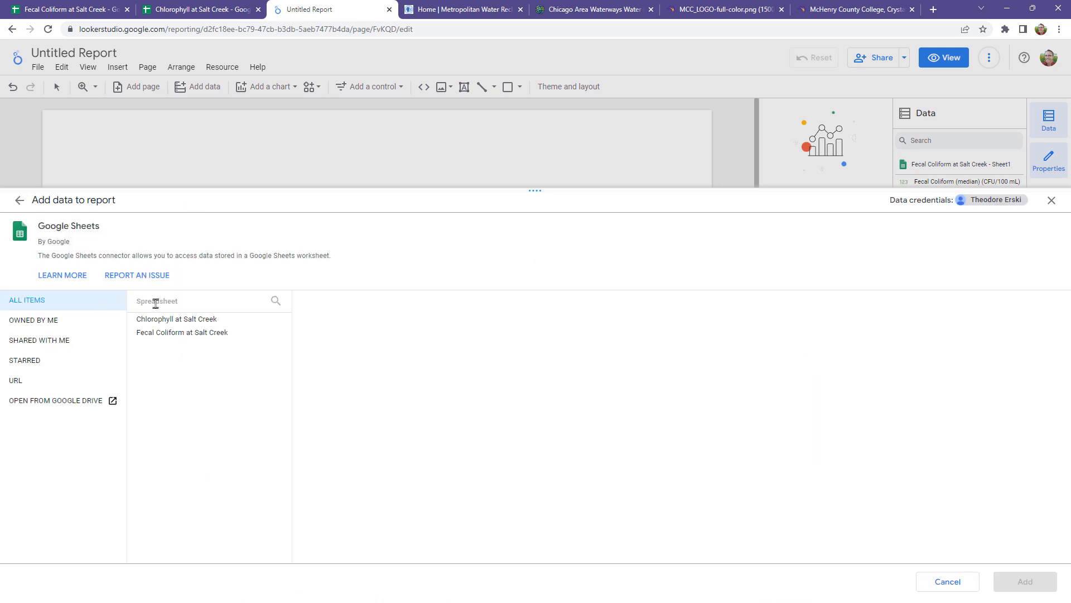
left_click(183, 322)
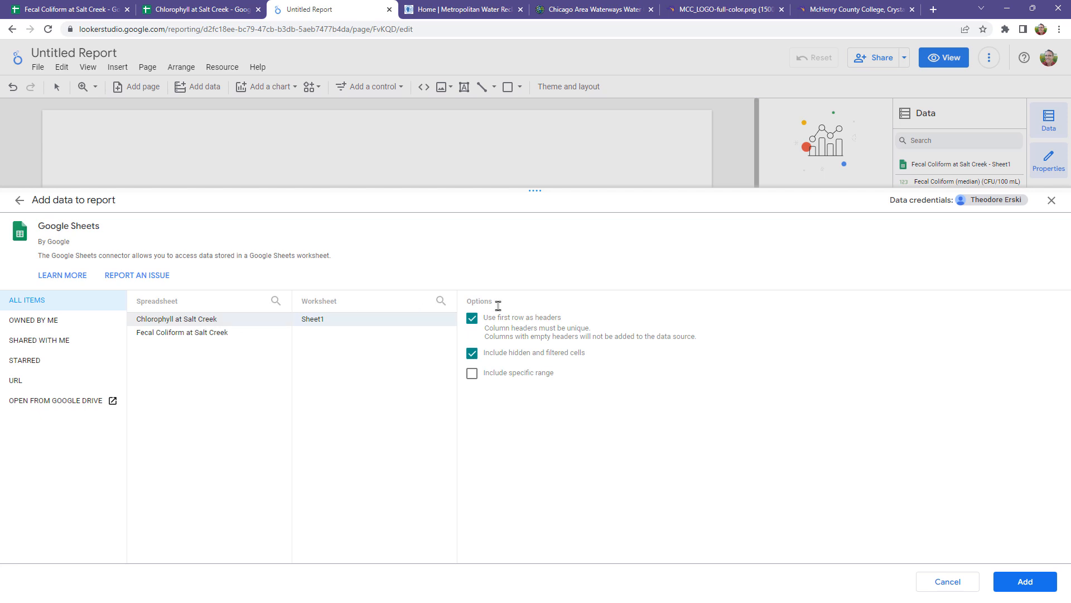
left_click(1025, 583)
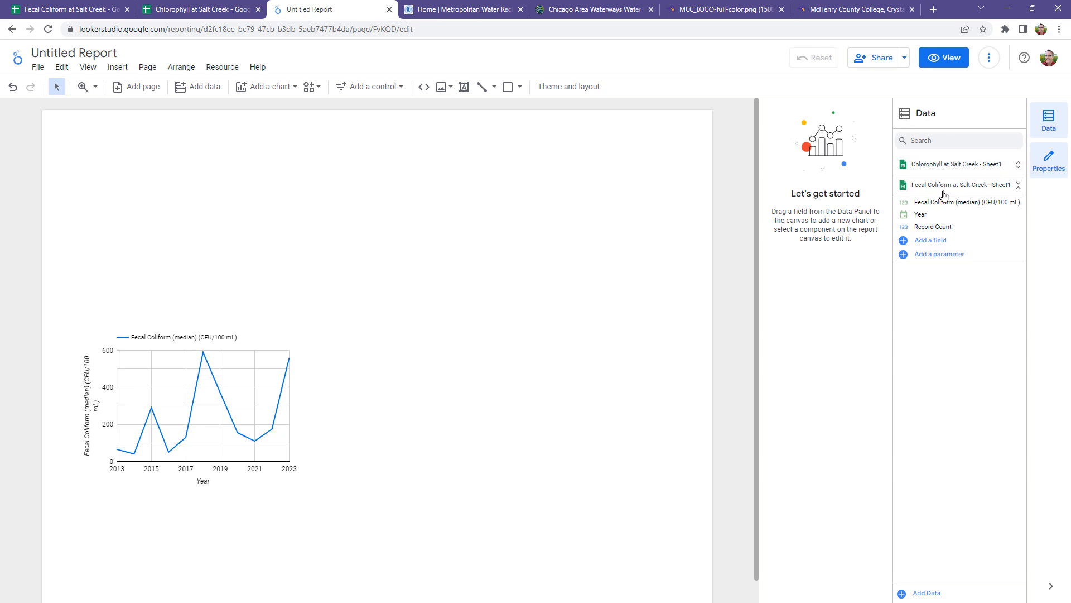
Step: Place a second time series chart on the right half of the page and set its metric to Average Chlorophyll (ug/L)
left_click(255, 89)
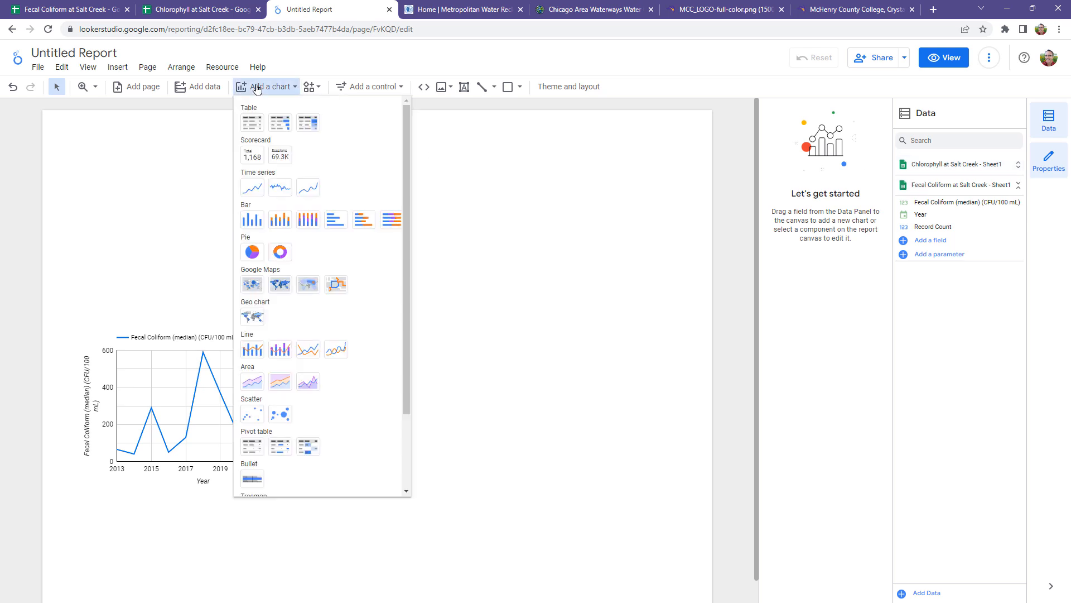
left_click(255, 190)
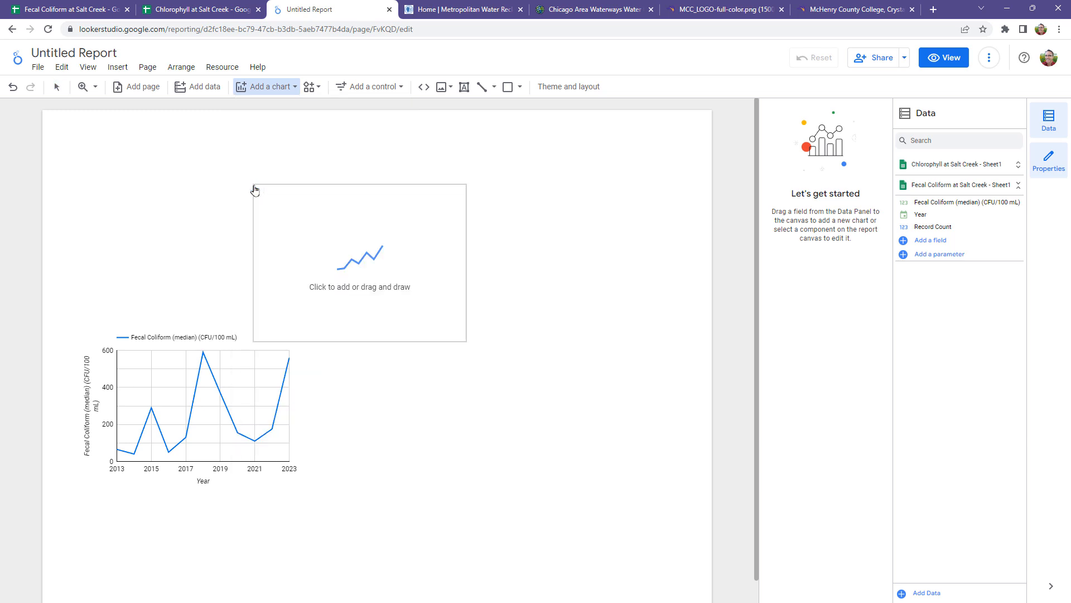
left_click(396, 329)
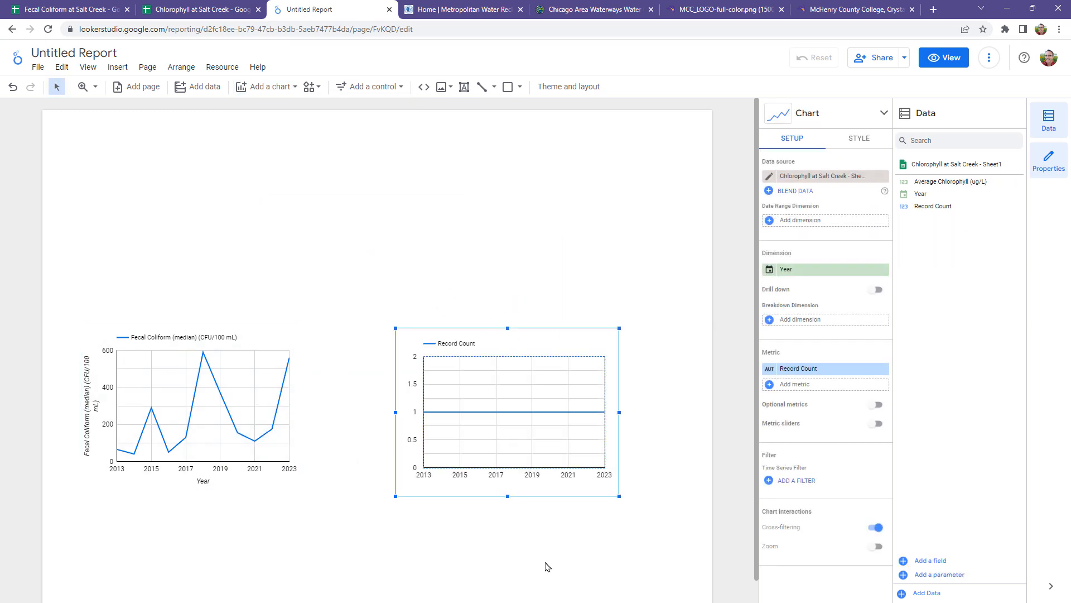
left_click_drag(555, 339, 548, 202)
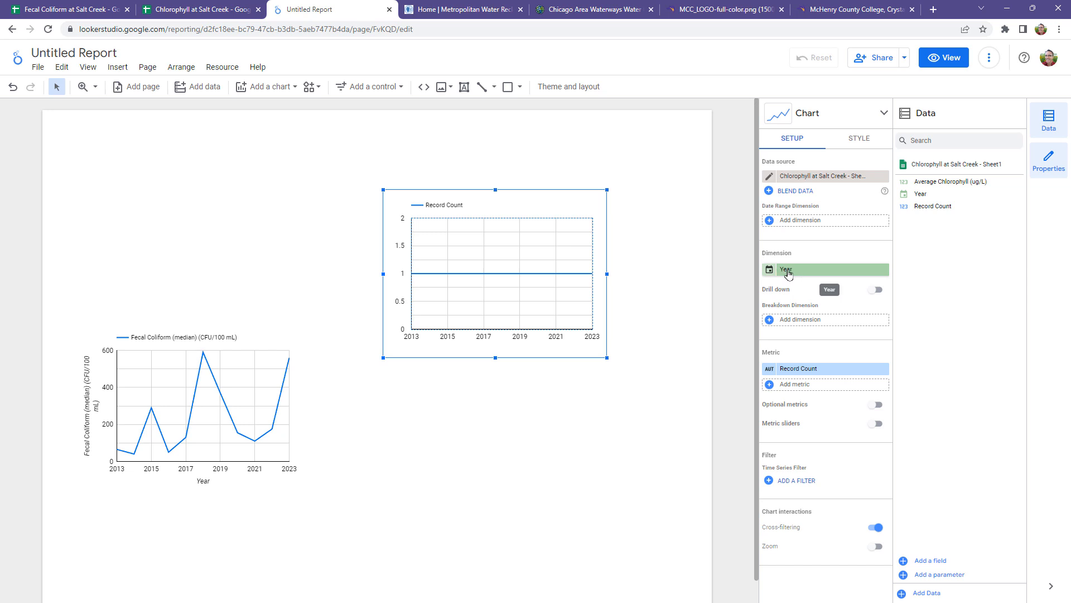
left_click(804, 368)
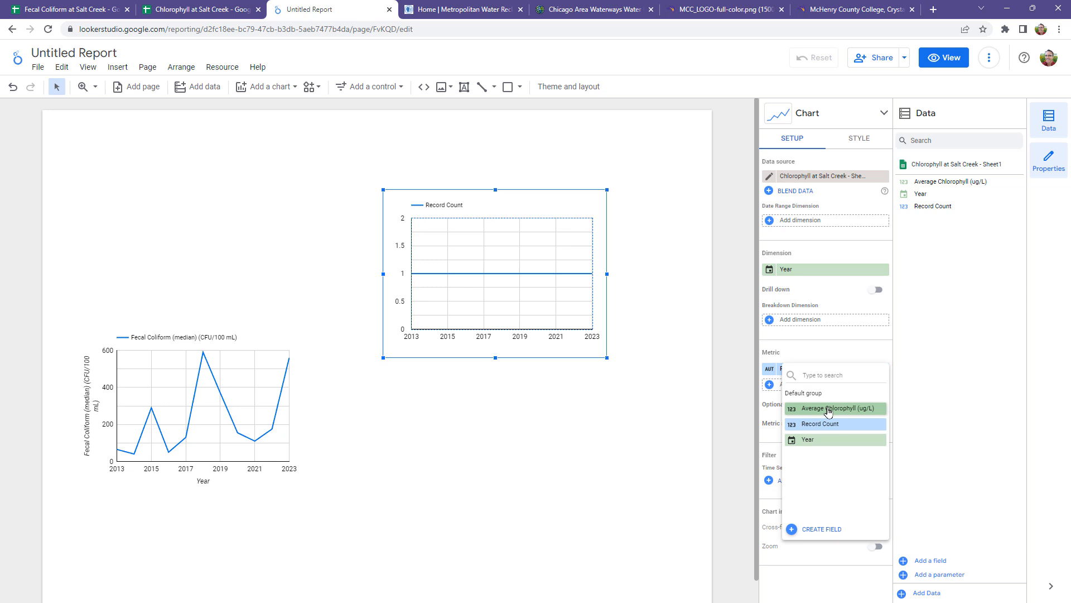
left_click(828, 410)
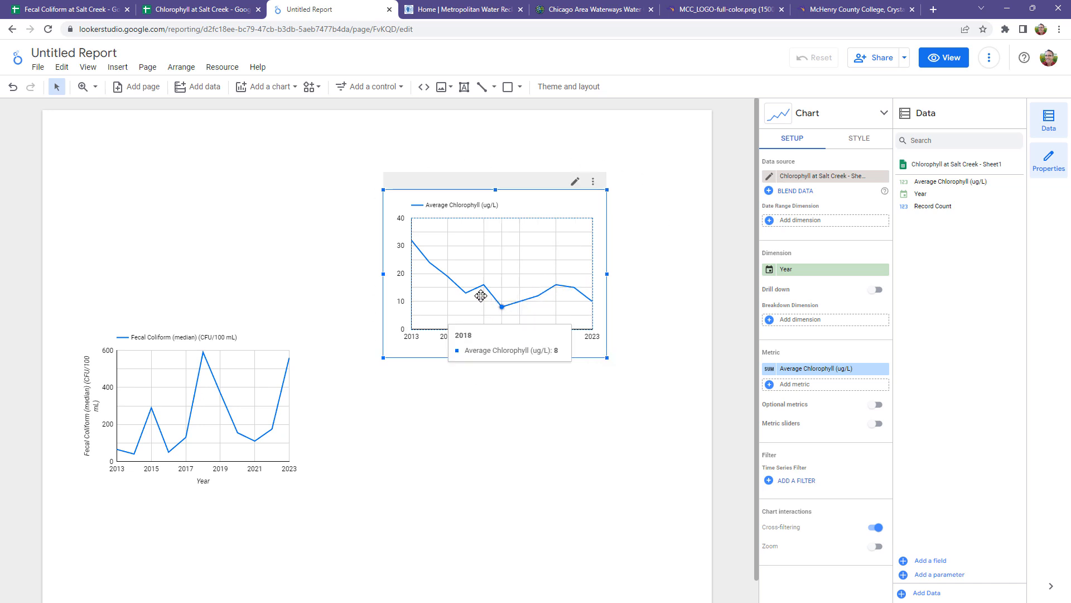
Step: Show the axis titles on both the left Y-axis and the X-axis of the chlorophyll chart
left_click(862, 139)
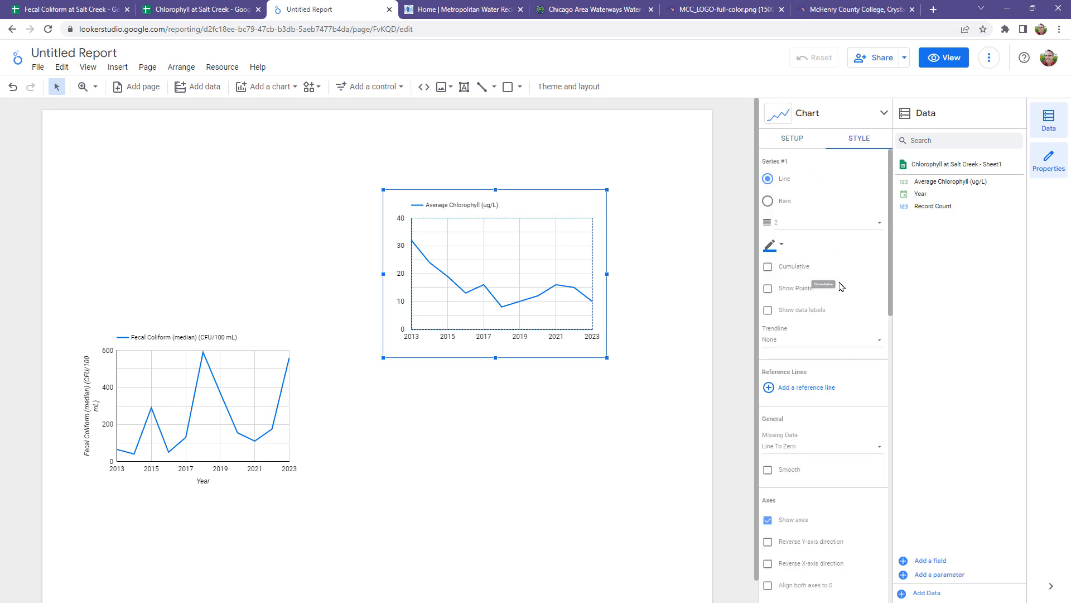
scroll(842, 288, "down", 10)
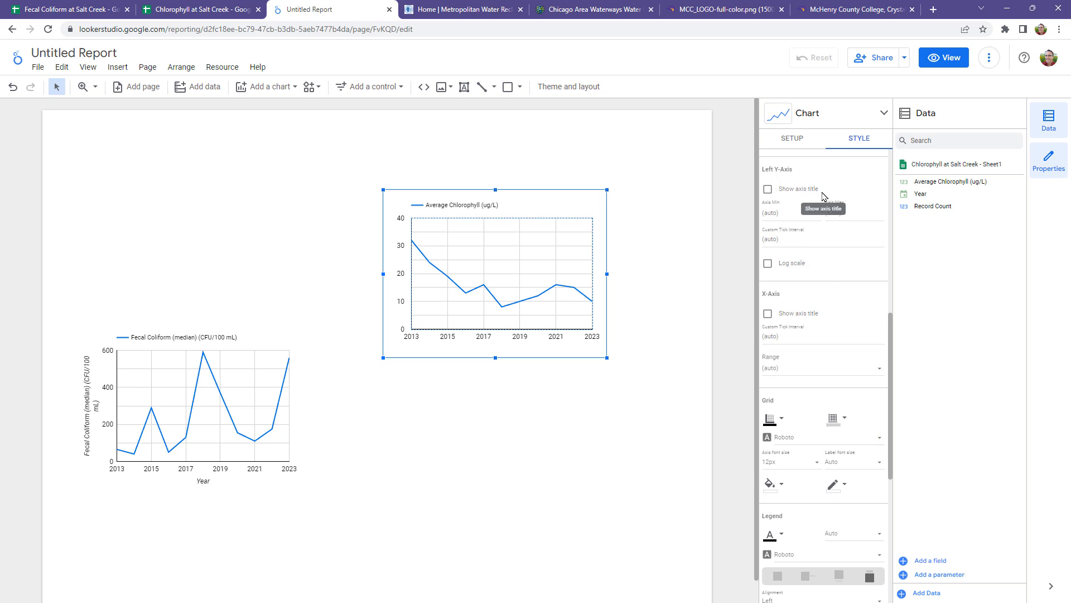
left_click(768, 189)
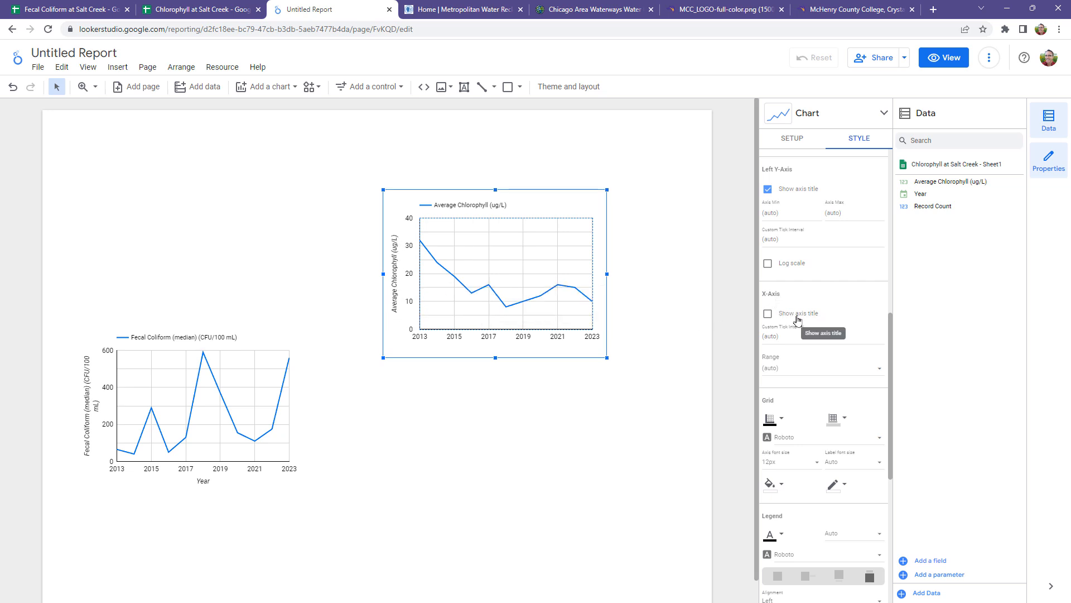
left_click(767, 316)
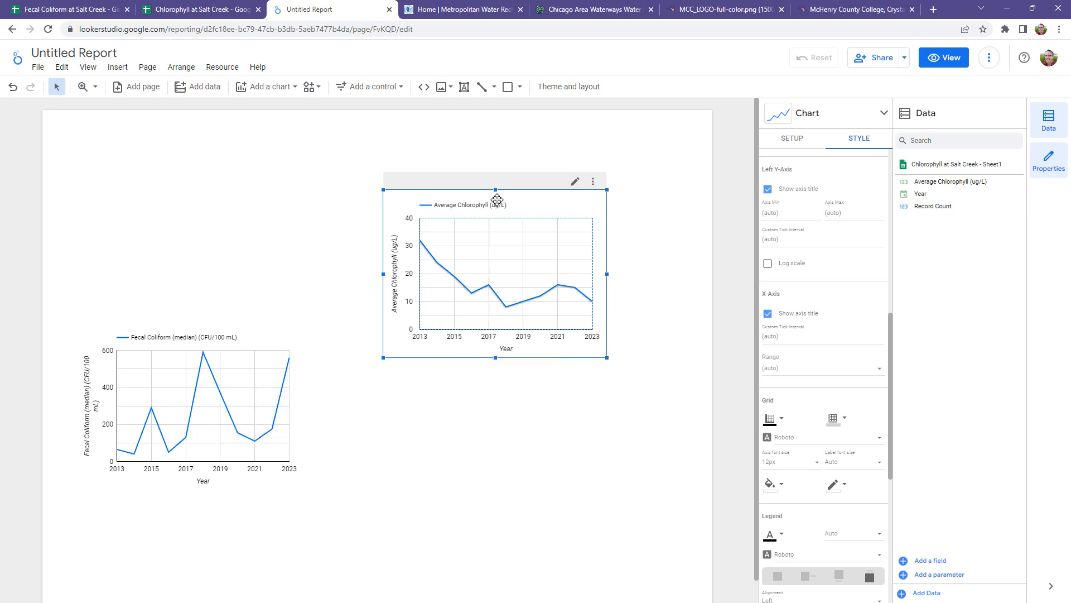
Step: Move the chlorophyll chart down and the fecal coliform chart up so they sit roughly side by side on the page
left_click_drag(552, 202, 589, 279)
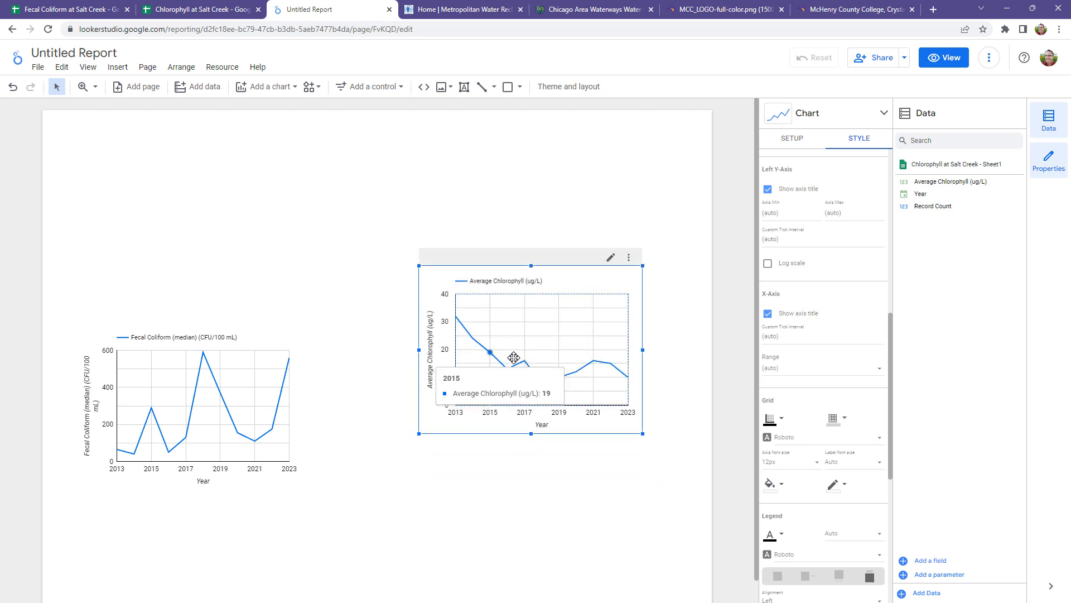
left_click_drag(243, 400, 249, 332)
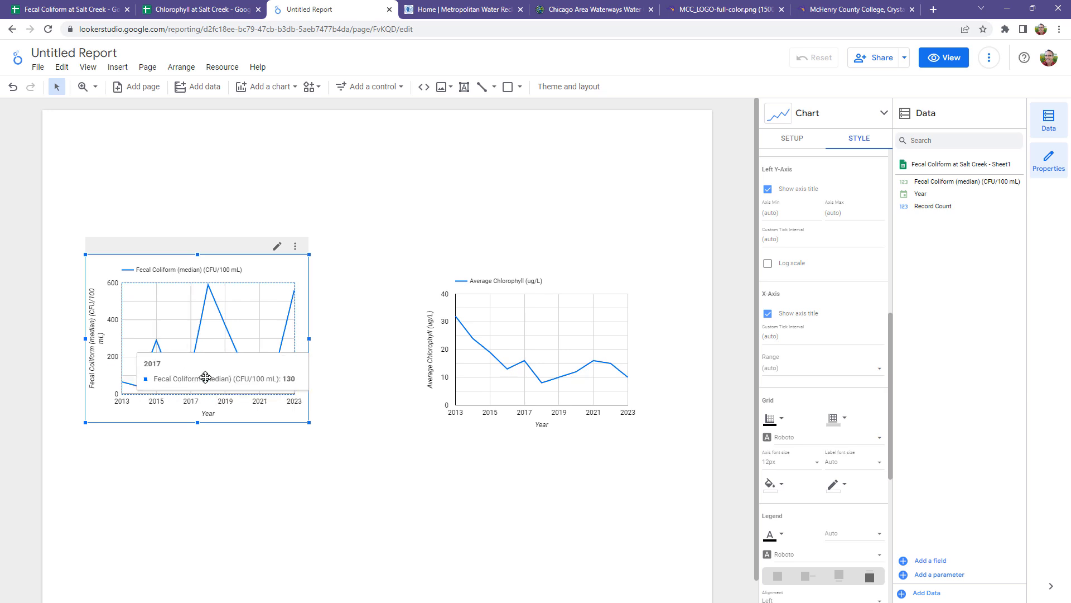
Step: Move both charts down the page and enlarge them so they sit side by side at roughly the same height
left_click_drag(277, 270, 330, 316)
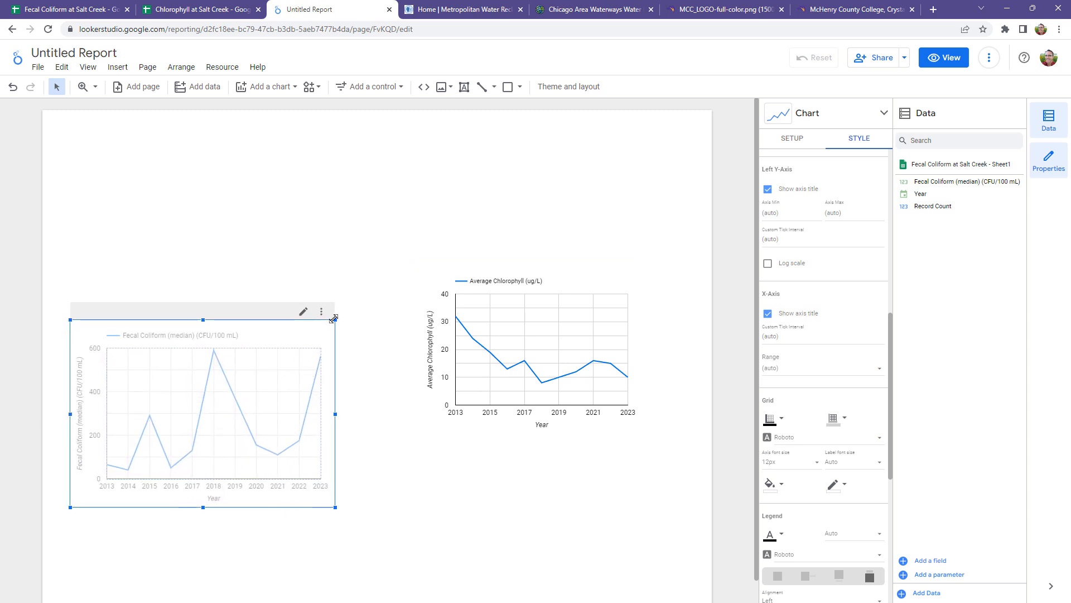
left_click(483, 306)
left_click_drag(475, 302, 449, 357)
left_click_drag(616, 486, 648, 500)
left_click_drag(567, 335, 600, 339)
left_click(282, 355)
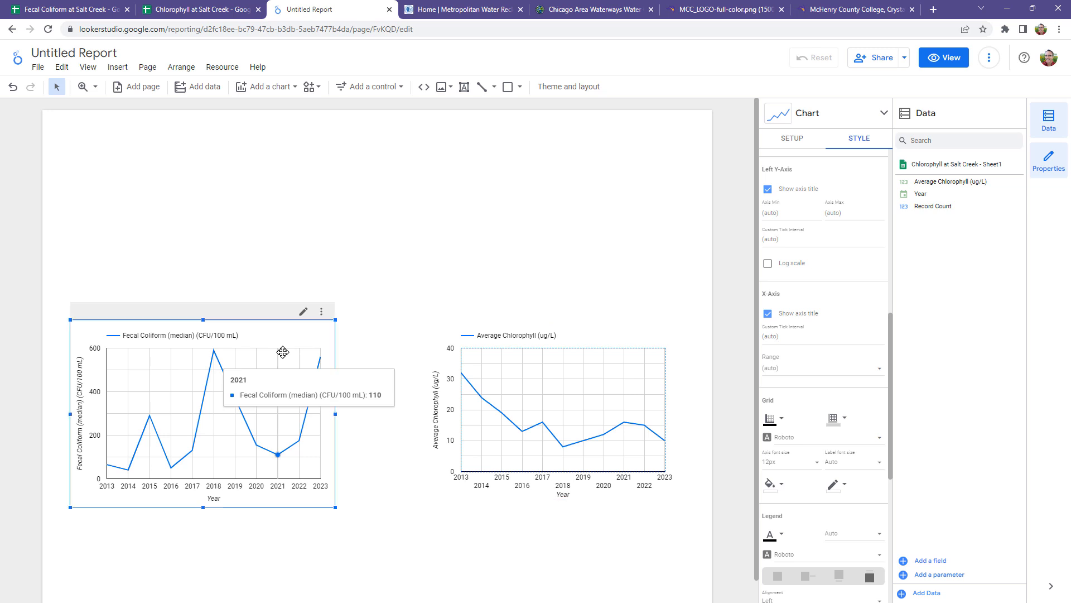
left_click(572, 569)
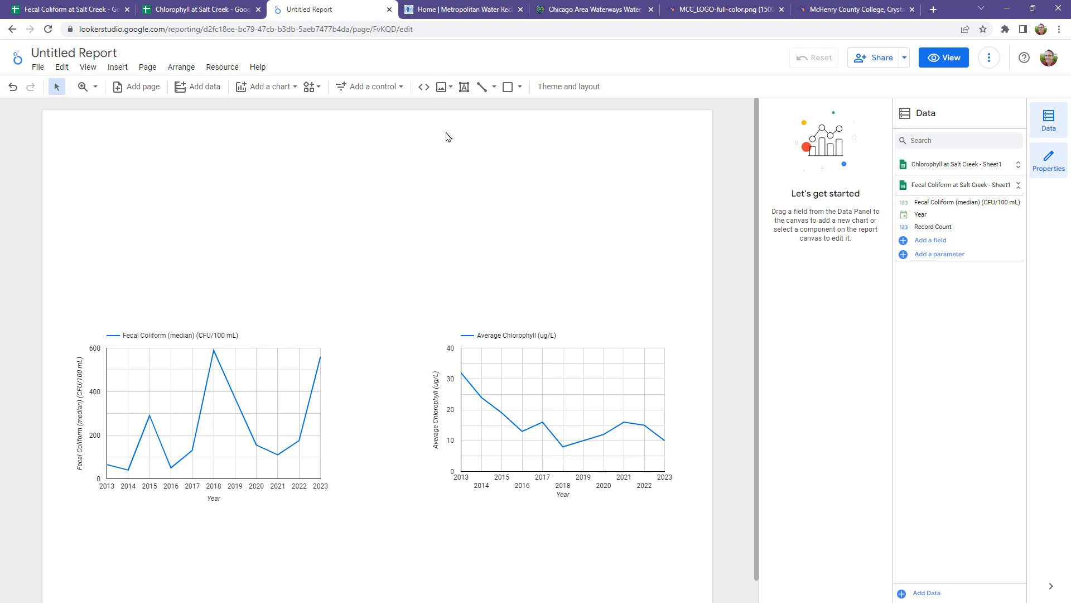
Step: Add a text box above the charts and paste in the copied heading that starts "Recent Water Quality Data from Salt Creek at Higgins Road"
left_click(465, 87)
left_click(208, 142)
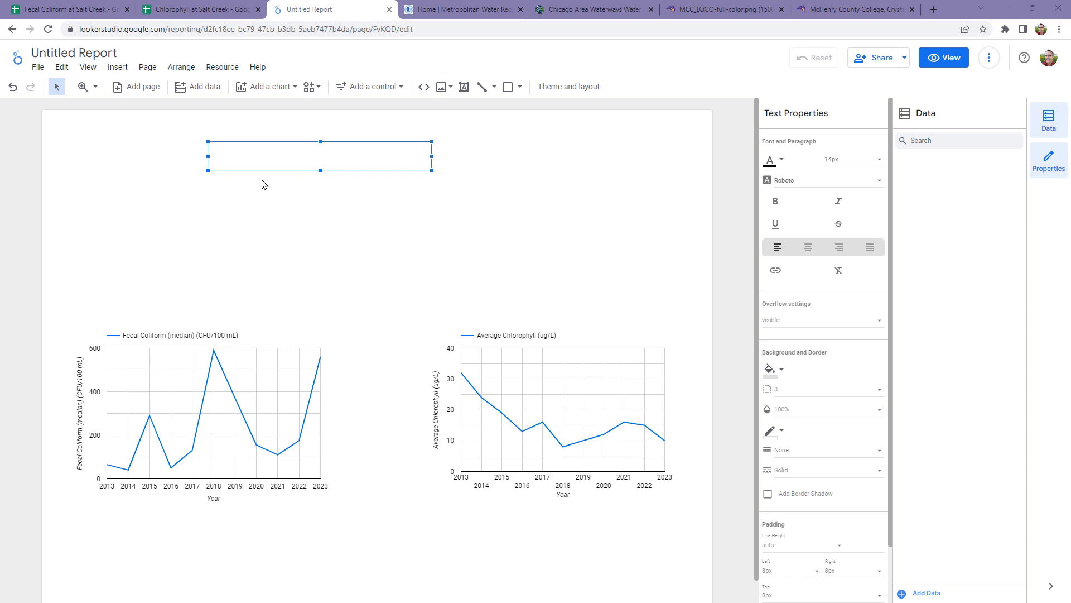
left_click(229, 154)
type("Recent Water Quality Data from Salt Creek at Higgins Road Median Fecal Coliform and Average Chlorophyll Data Collection: The Metropolitan Water Reclamation District of Greater Chicago. Data Site: Chicago Area Waterways Quality Data Data Presentation: [INSERT YOUR NAME] Class: GEG 220: The Global Environment, McHenry County College Semester: [INSERT CURRENT SEMESTER]")
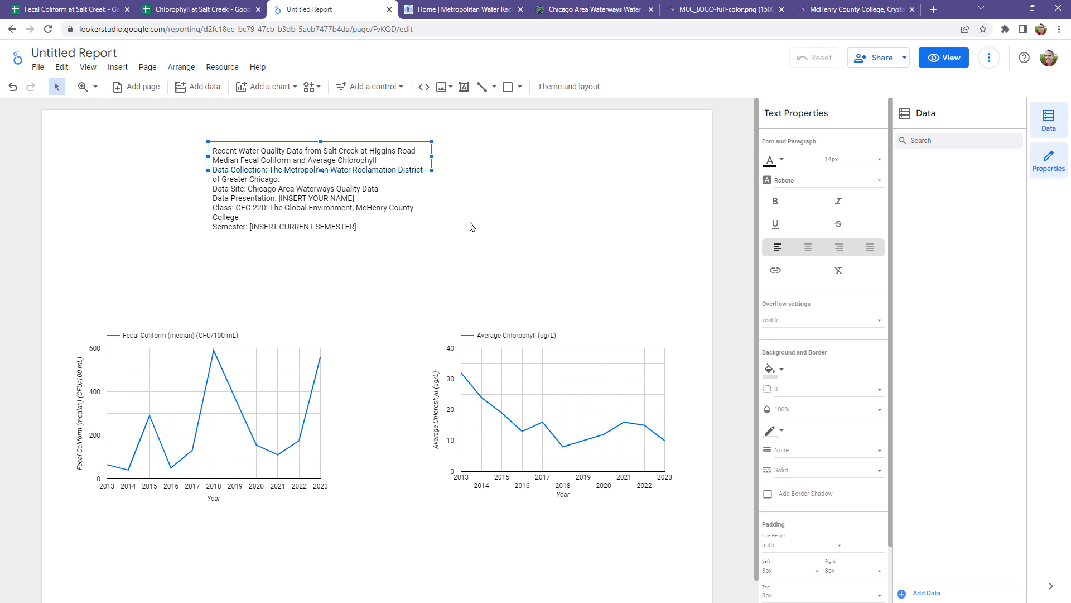
Step: Format all of the heading text as bold, 20px and centered
left_click_drag(369, 227, 212, 149)
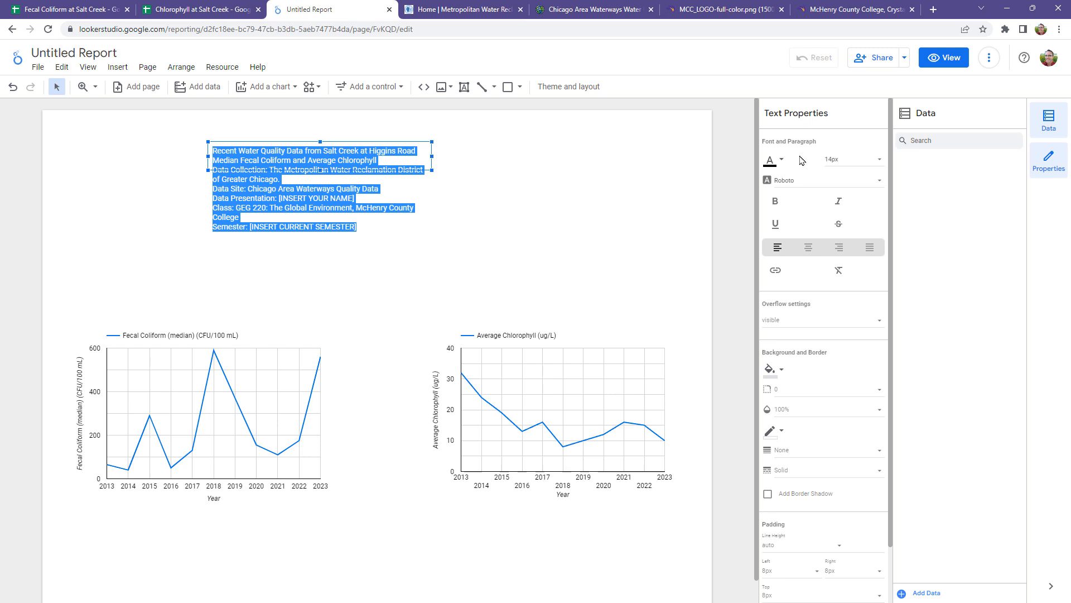
left_click(775, 201)
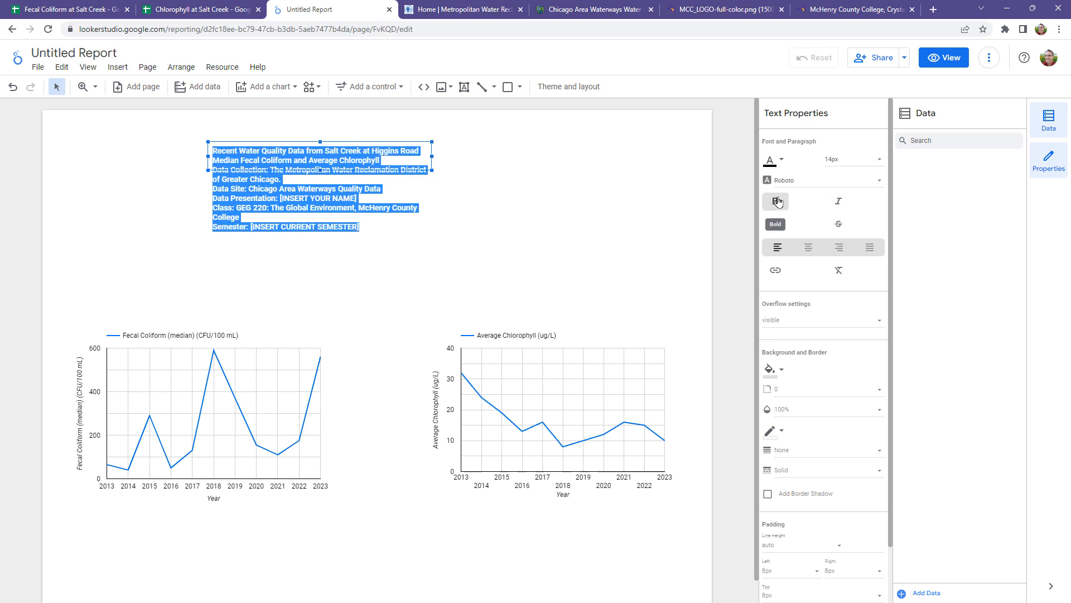
left_click(881, 164)
left_click(839, 241)
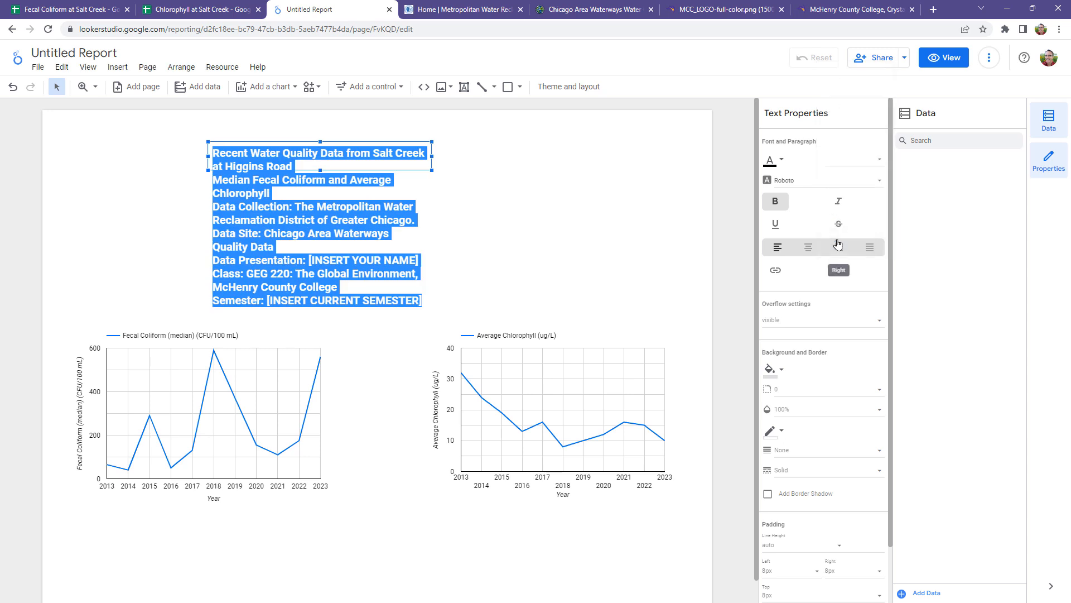
left_click(809, 247)
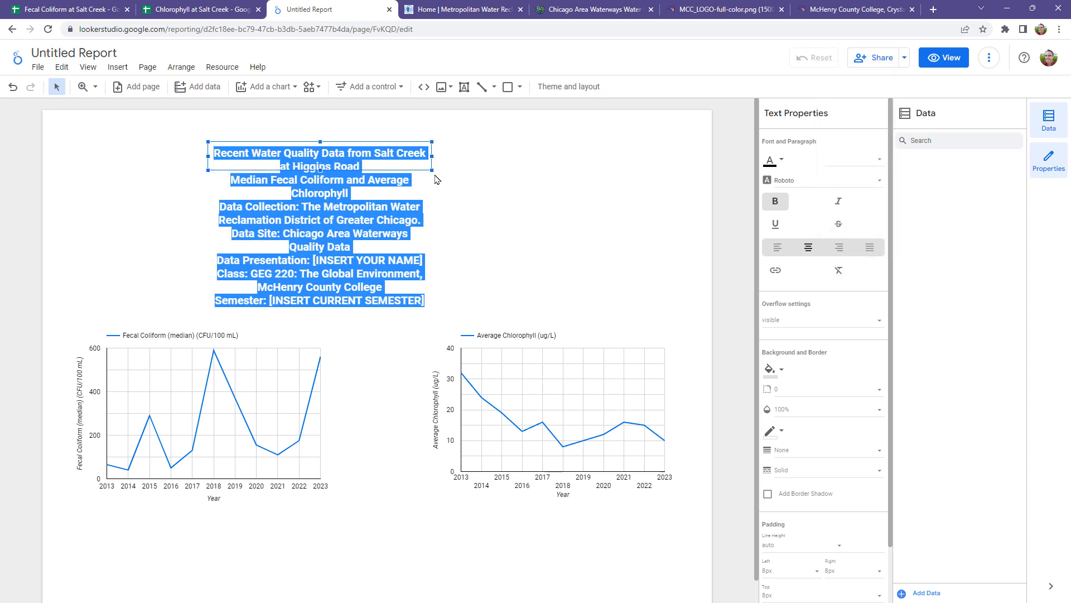
Step: Enlarge the heading text box until every line fits unwrapped, and center it near the top of the page
left_click_drag(432, 169, 635, 240)
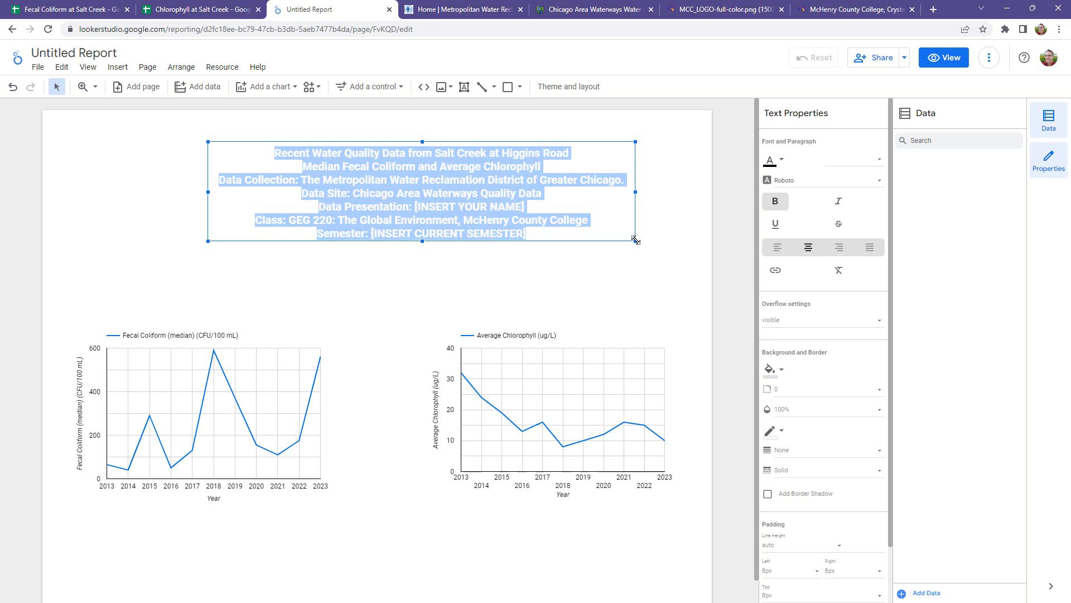
left_click(605, 290)
left_click(530, 166)
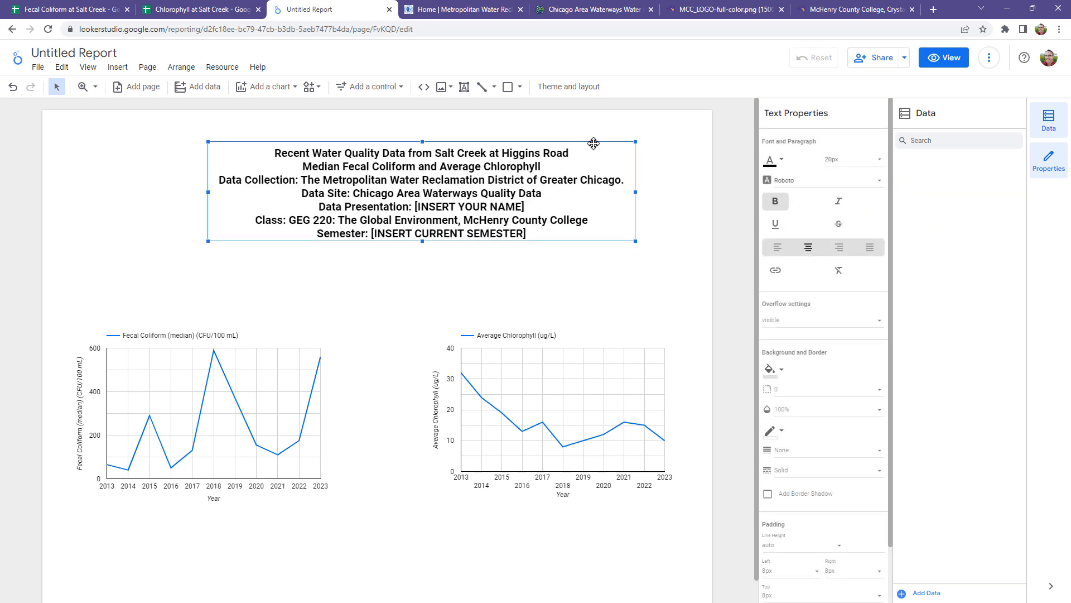
left_click_drag(593, 148, 548, 132)
left_click(654, 251)
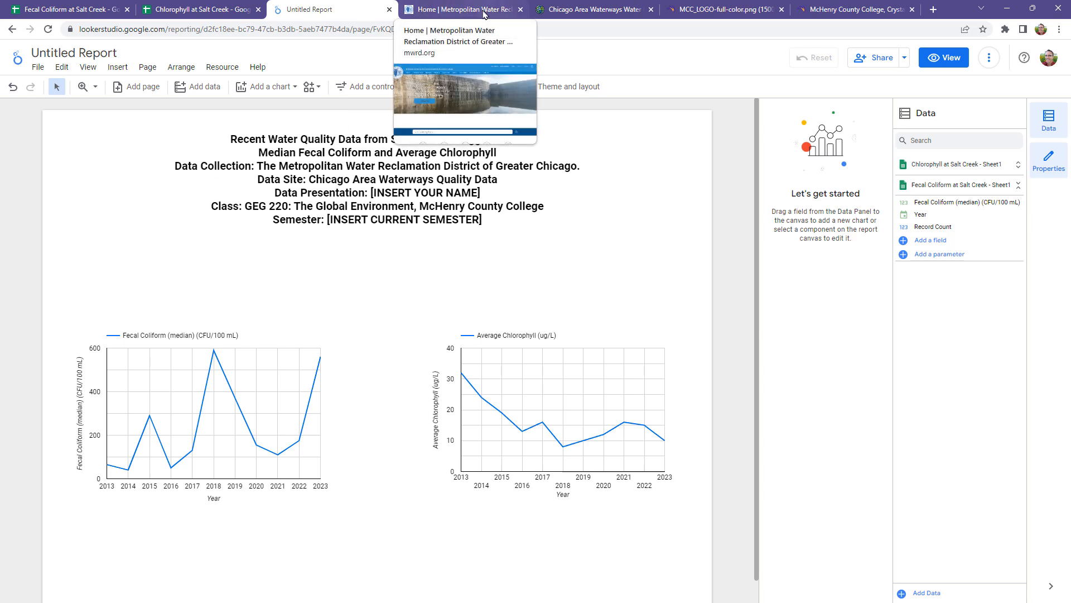
left_click(464, 11)
left_click(150, 28)
left_click_drag(162, 30, 62, 33)
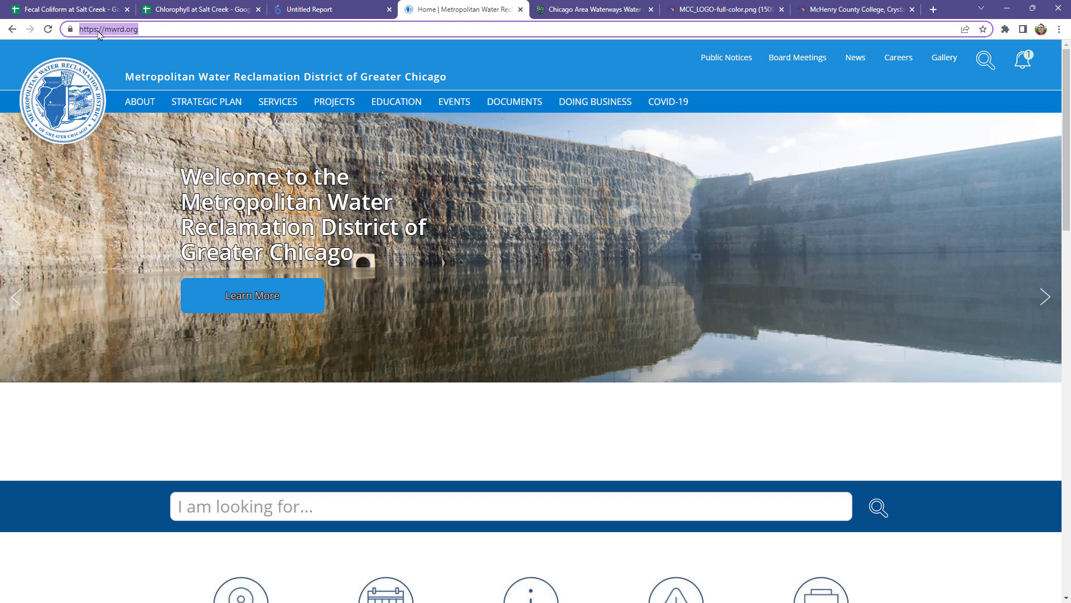
right_click(98, 35)
left_click(124, 111)
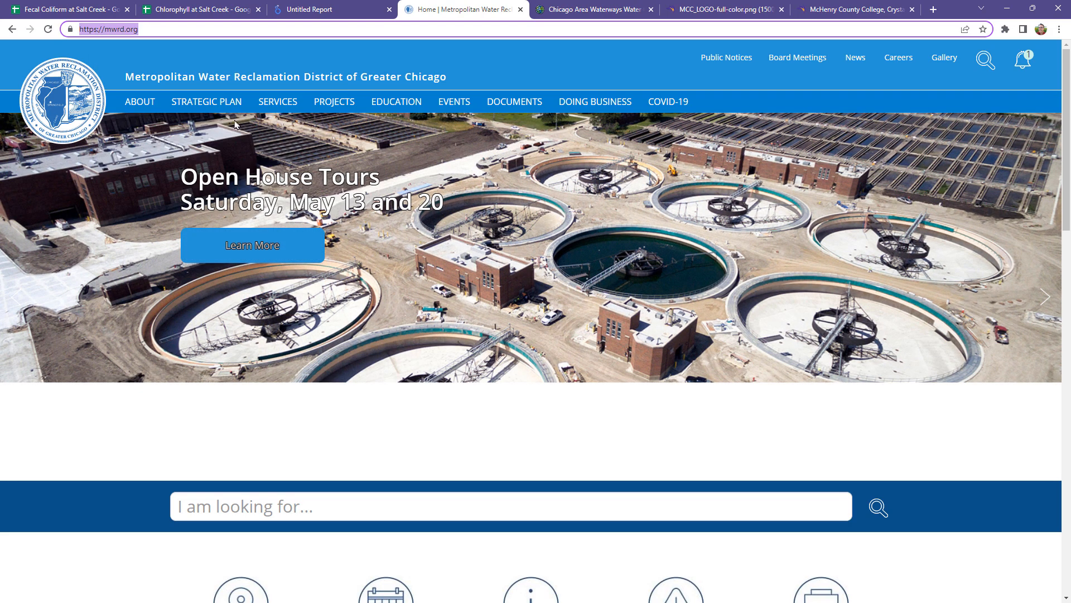
left_click(337, 7)
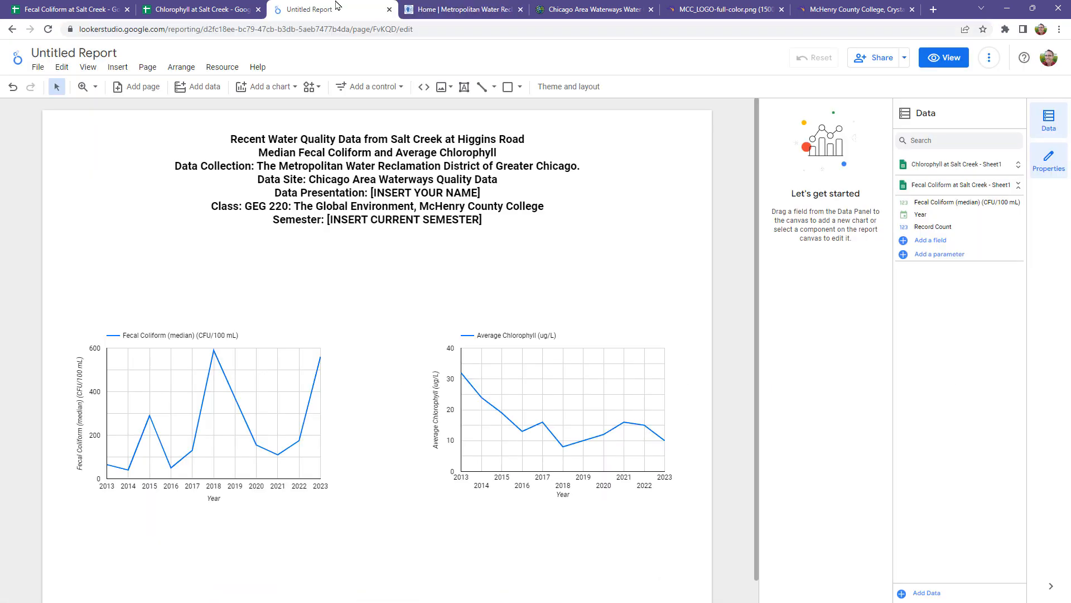
left_click(310, 166)
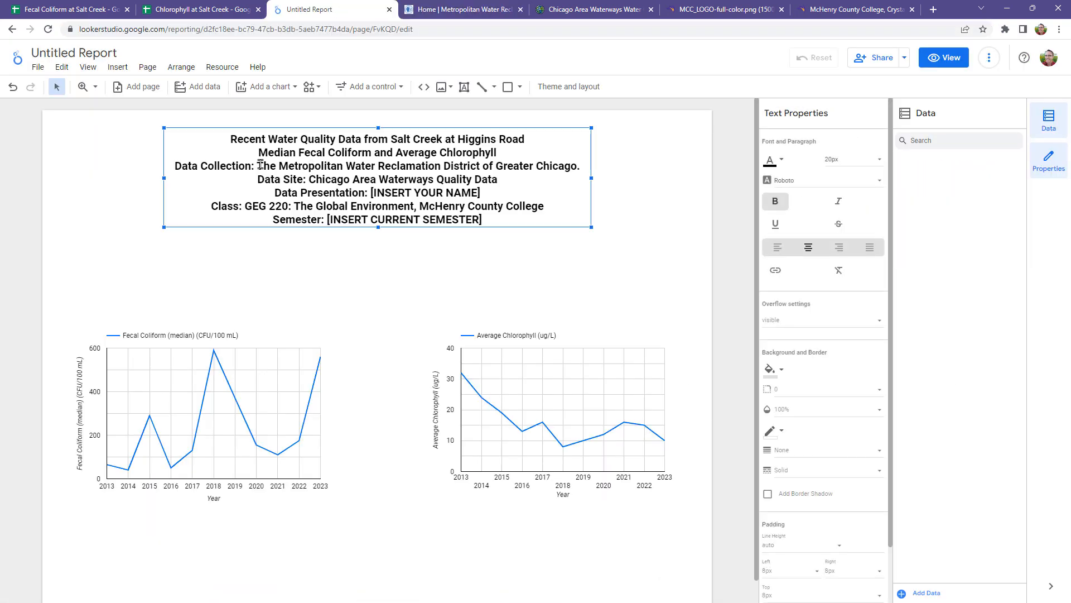
left_click_drag(257, 166, 577, 170)
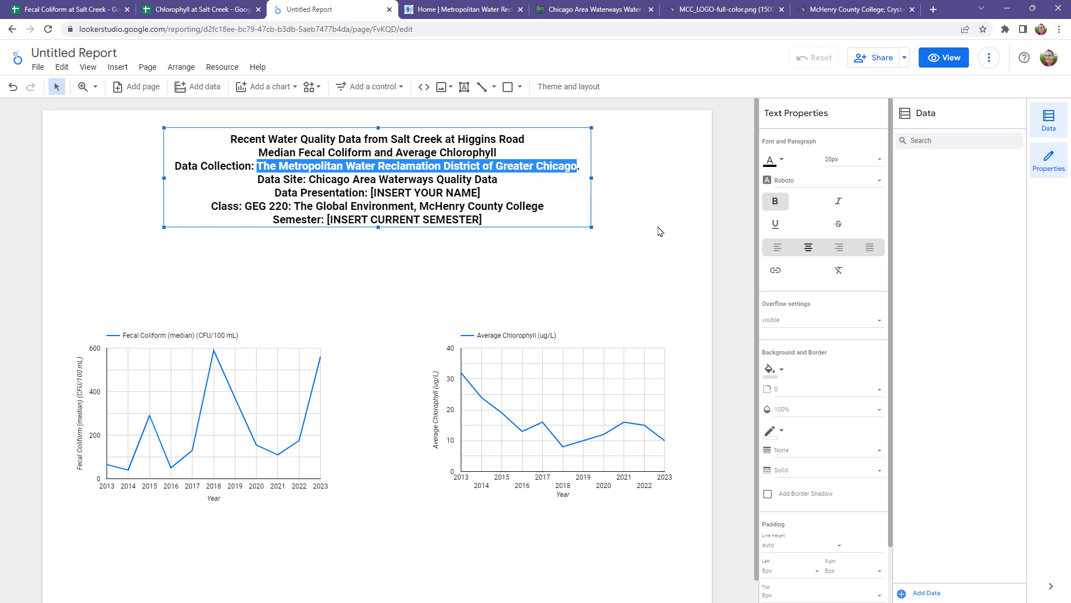
left_click(776, 271)
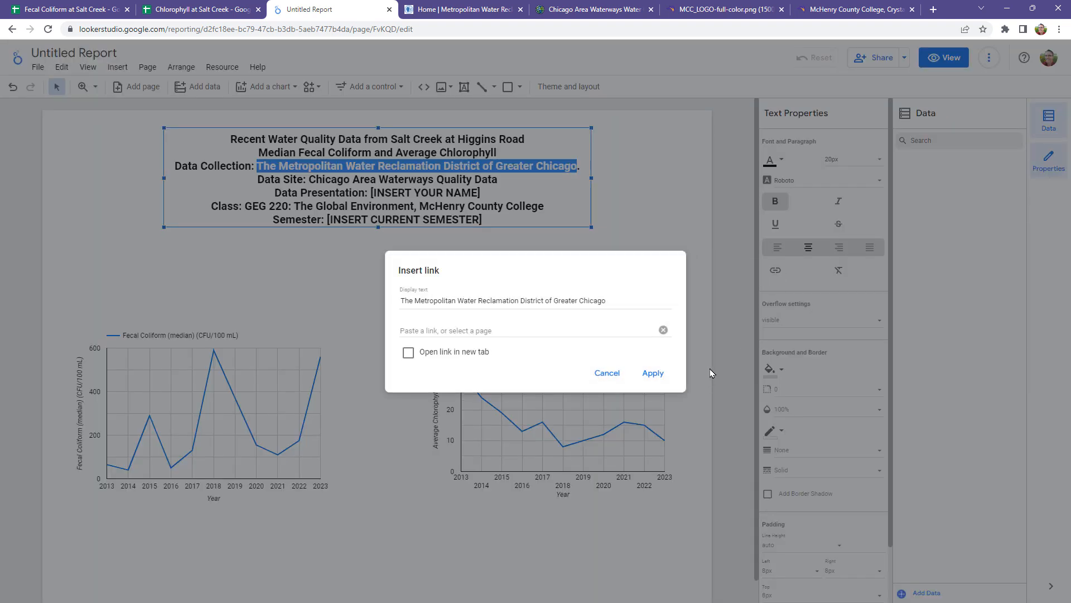
left_click(441, 329)
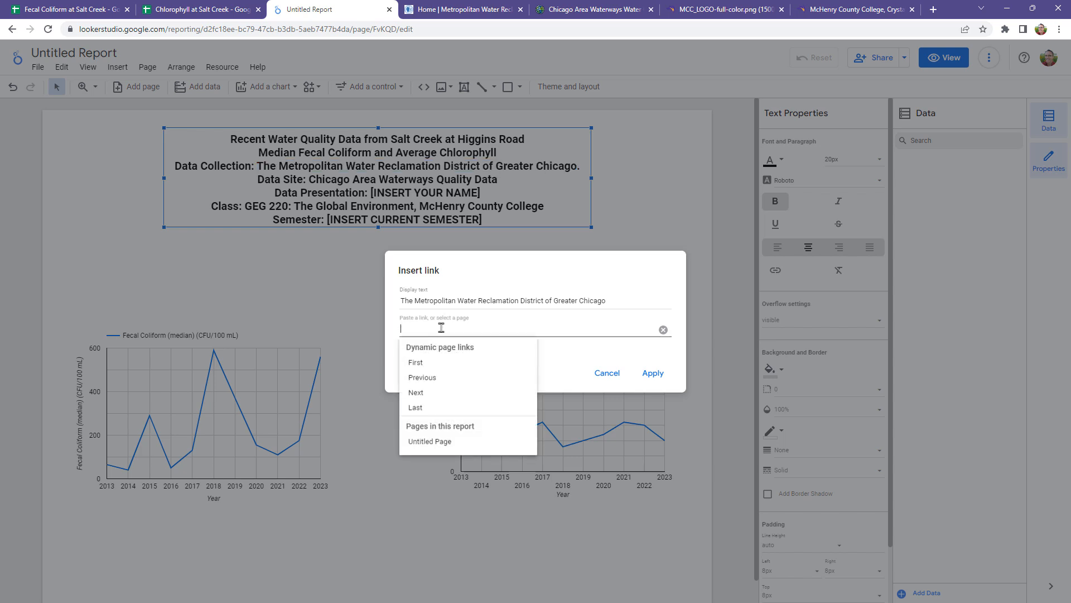
key("ctrl+v")
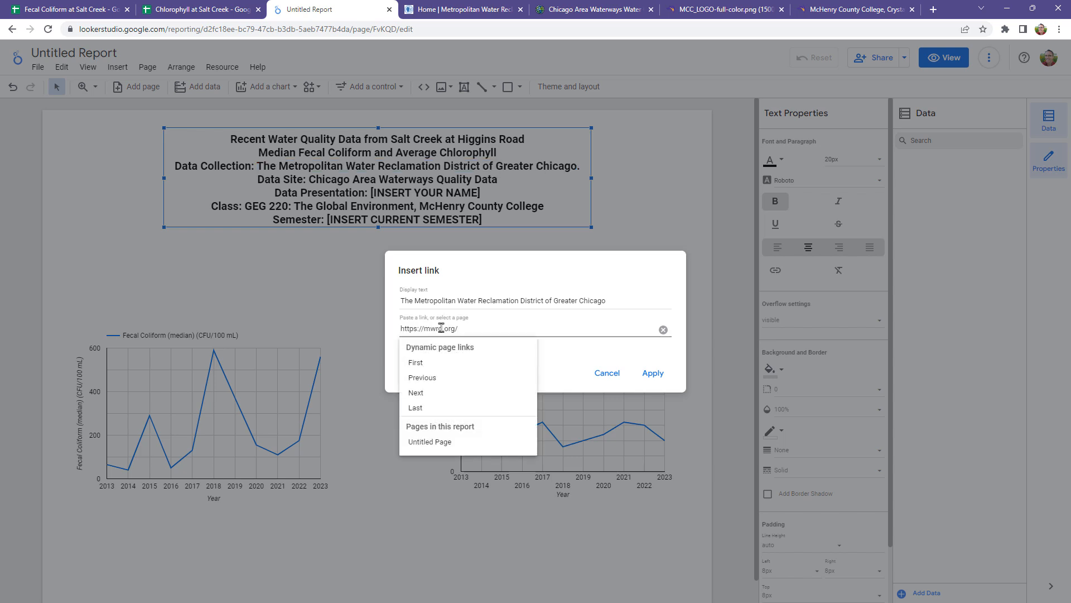
left_click(618, 355)
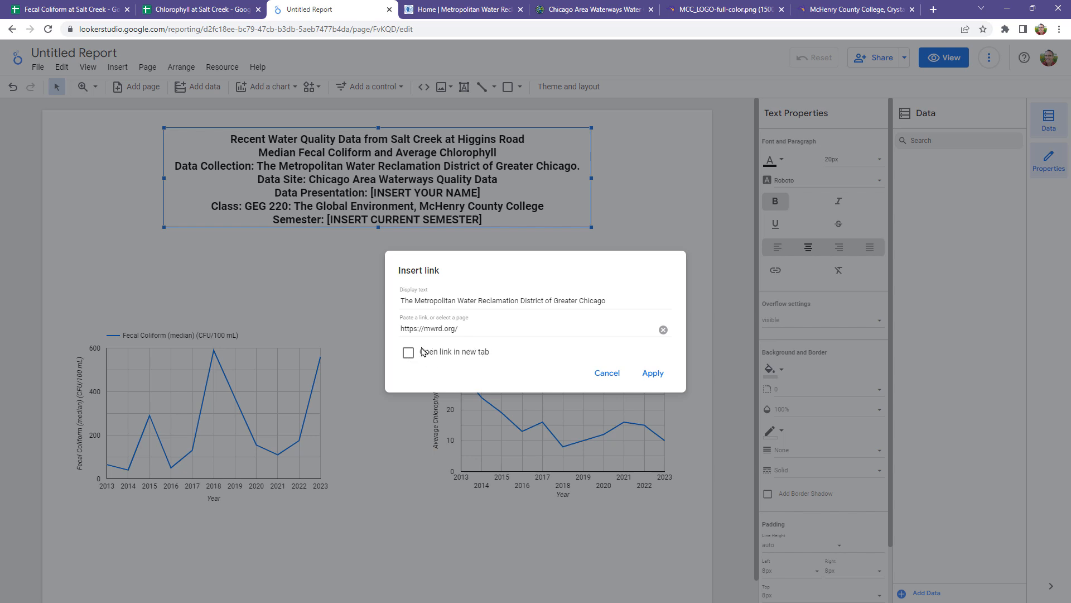
left_click(409, 354)
left_click(652, 374)
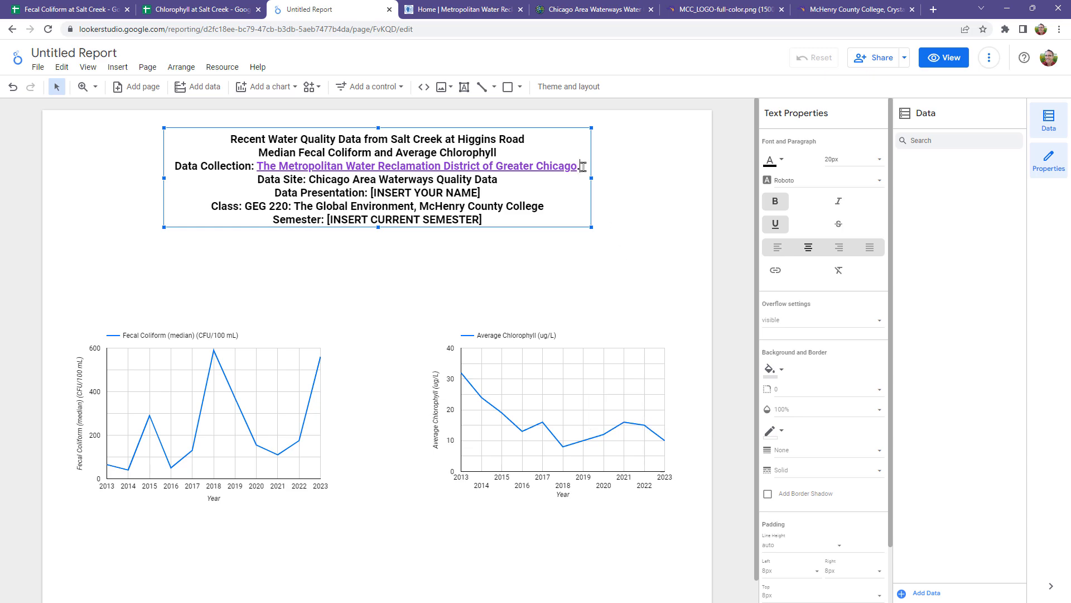
key("BackSpace")
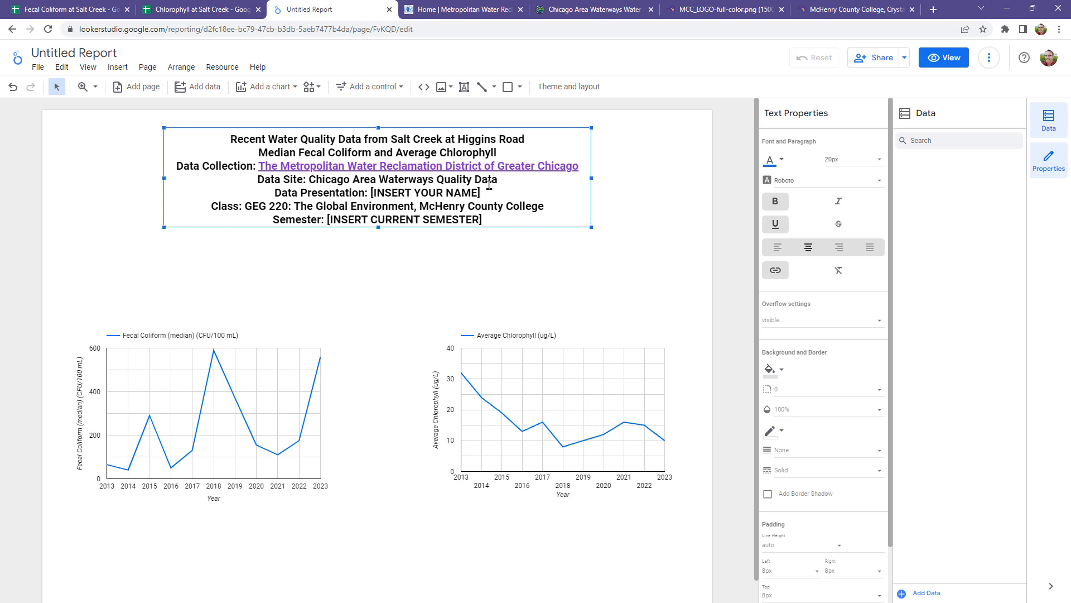
left_click(452, 11)
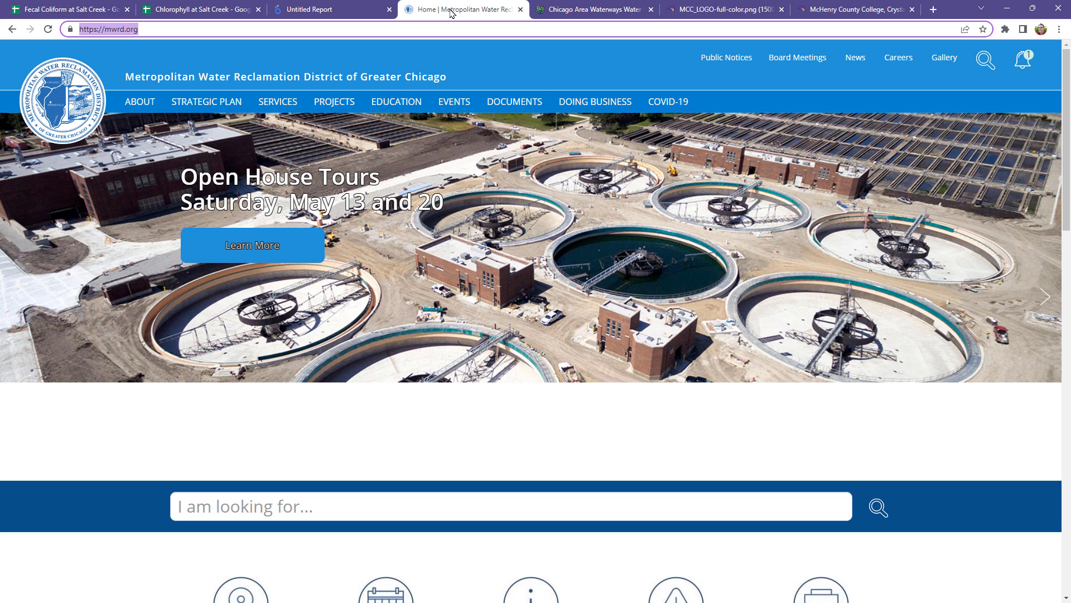
left_click(608, 9)
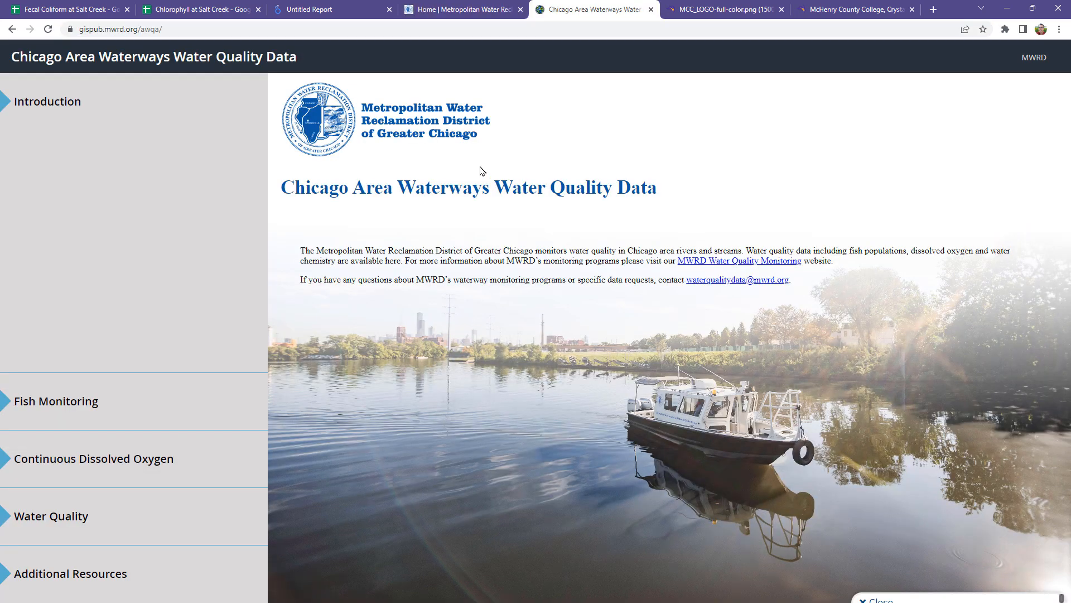
left_click(186, 26)
left_click(192, 28)
left_click_drag(200, 28, 67, 29)
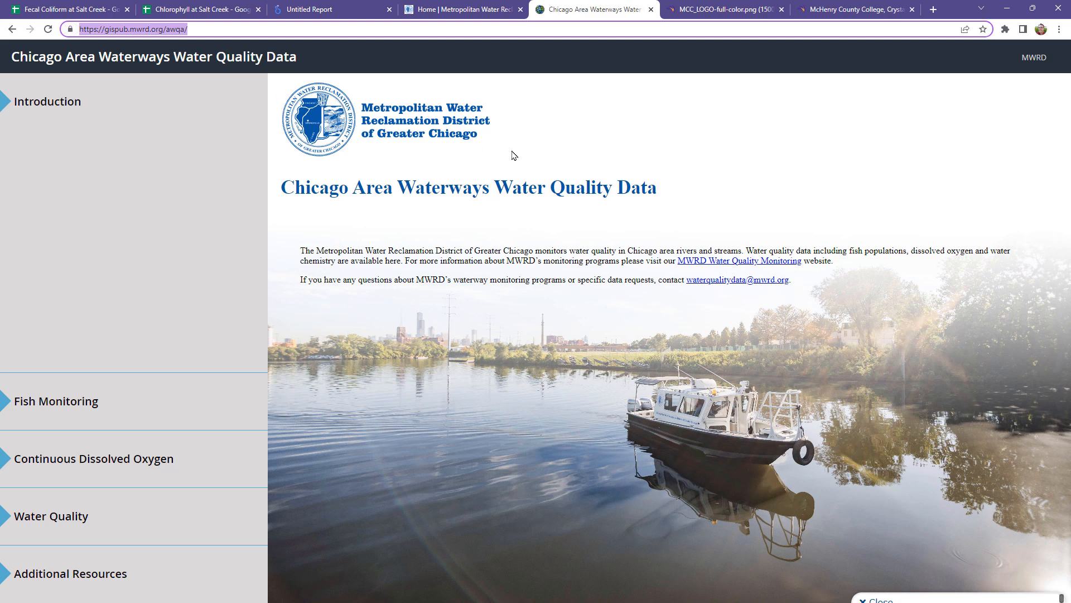
left_click(353, 6)
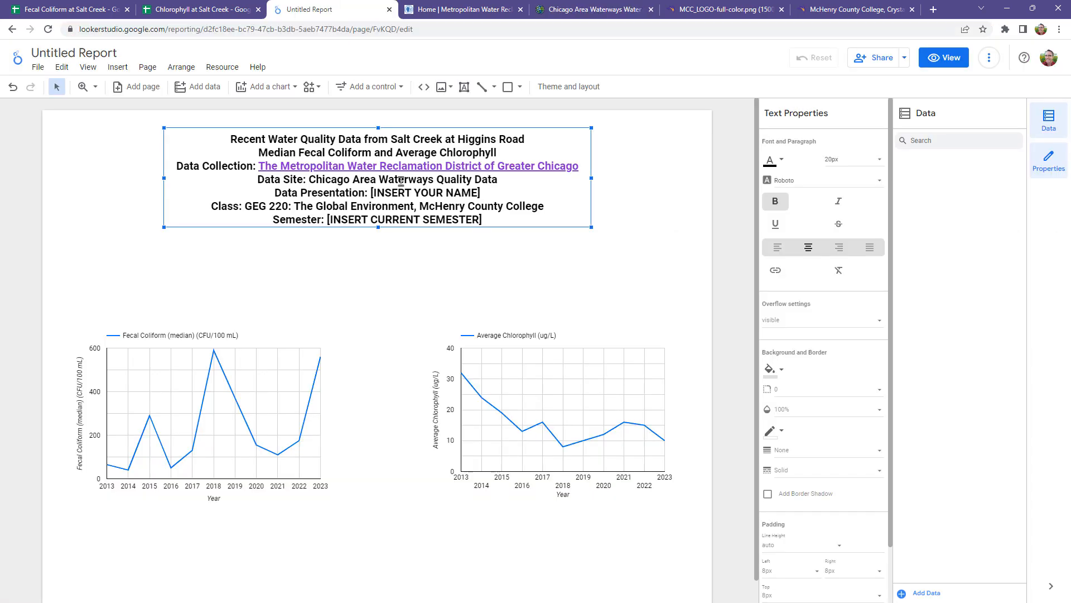
left_click_drag(310, 181, 501, 180)
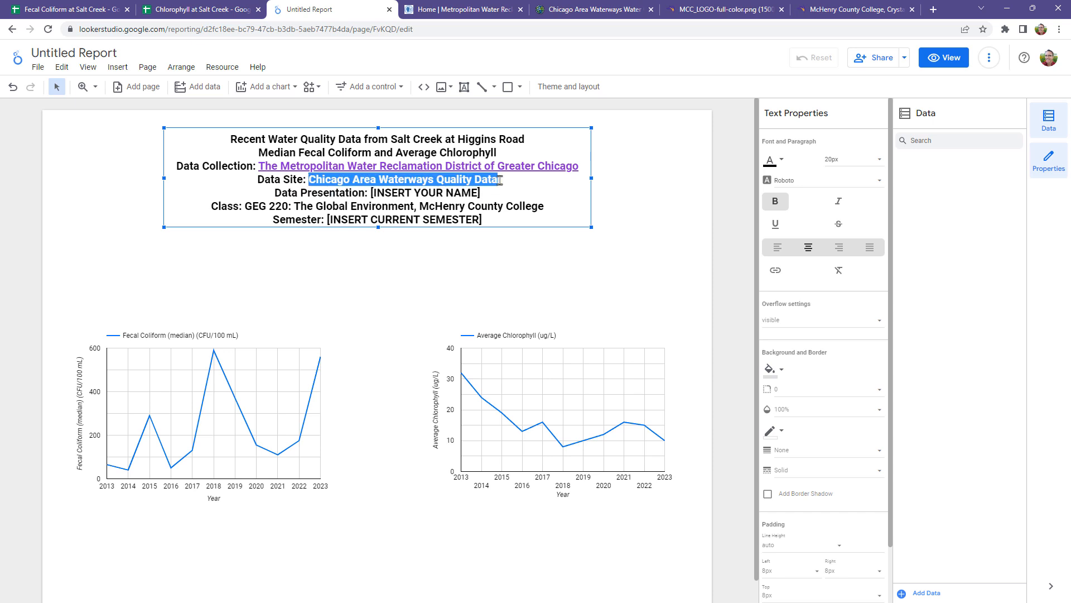
left_click(776, 270)
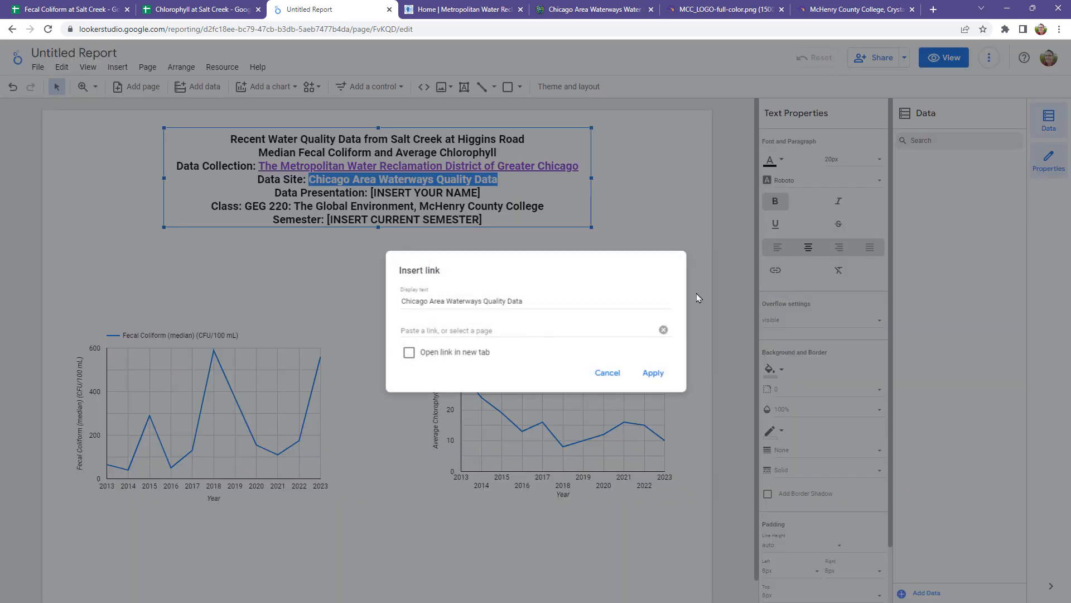
left_click(486, 329)
key("ctrl+v")
left_click(556, 360)
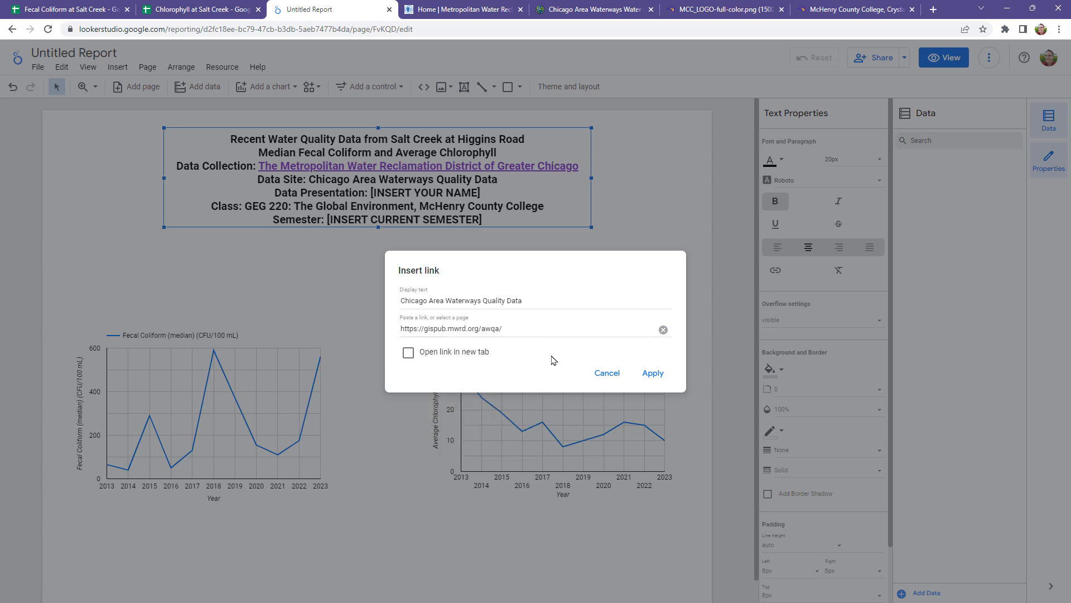
left_click(408, 352)
left_click(653, 373)
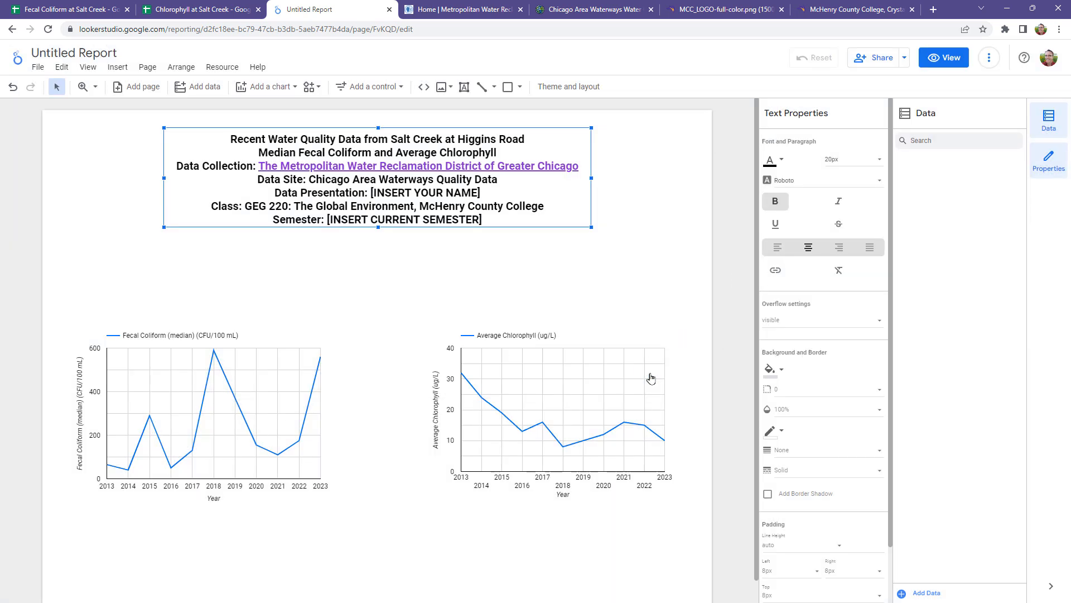
left_click(639, 291)
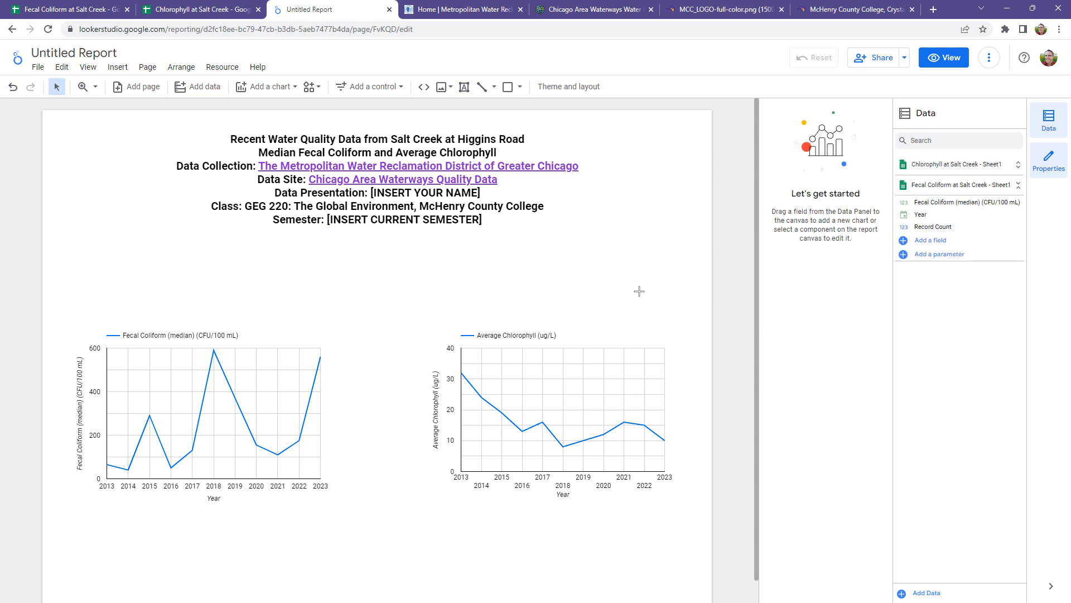
left_click(704, 12)
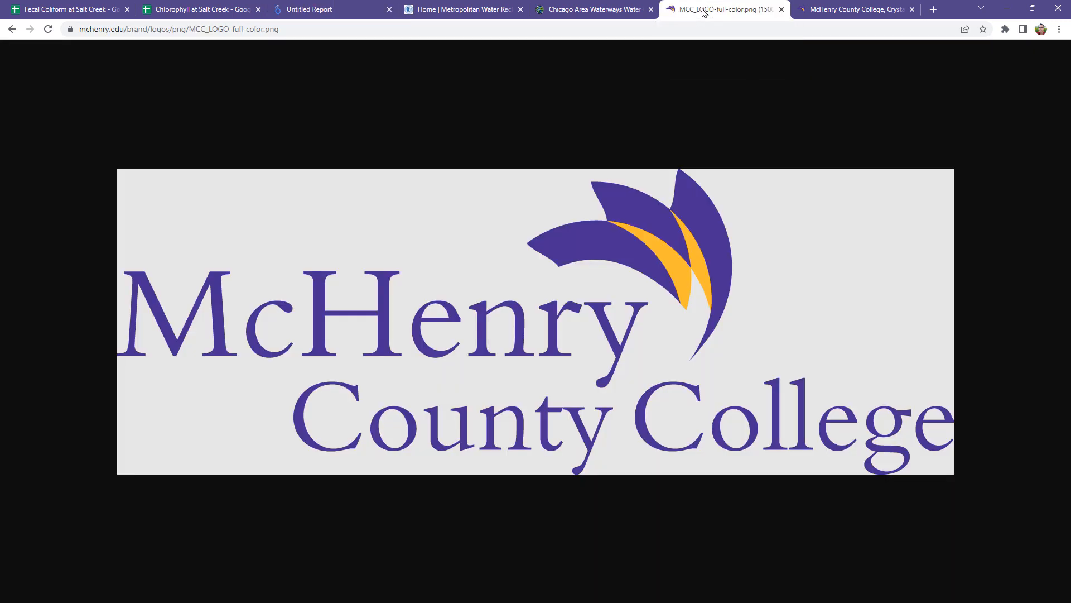
left_click(290, 29)
left_click_drag(323, 30, 58, 29)
right_click(133, 35)
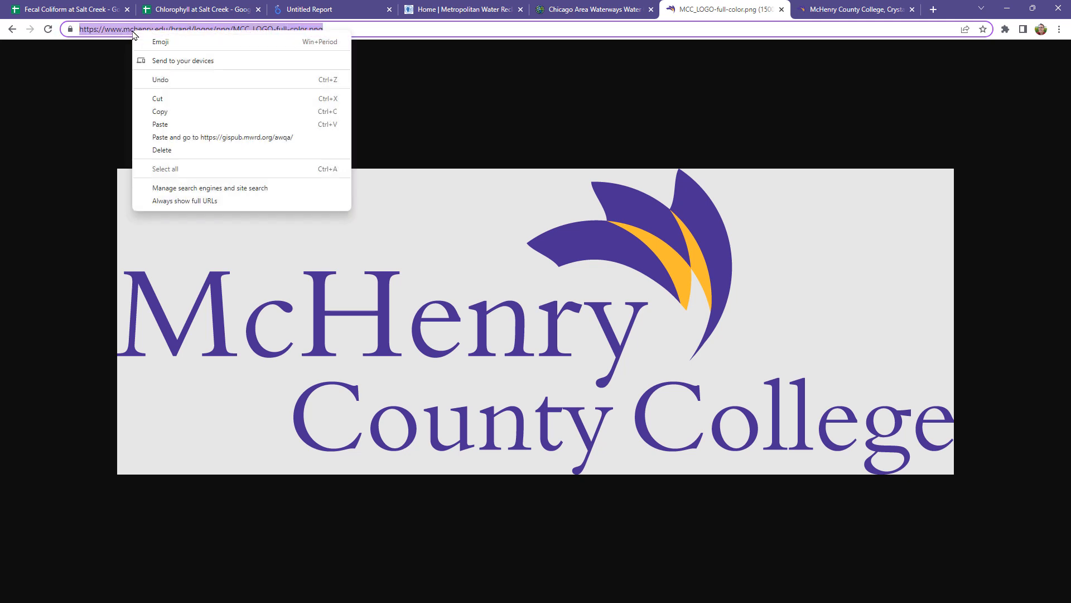
left_click(162, 112)
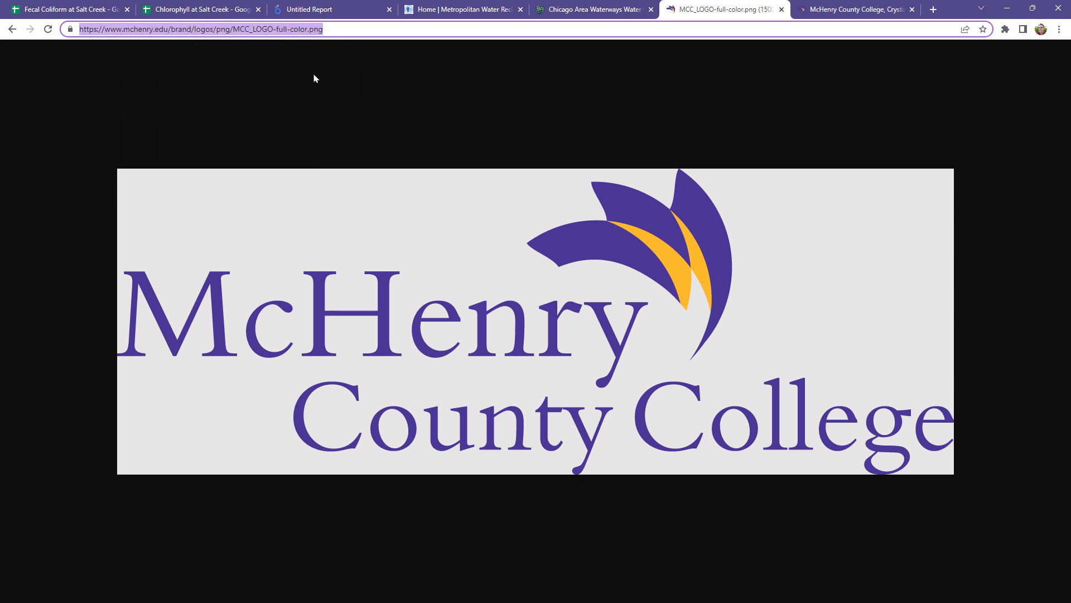
left_click(311, 8)
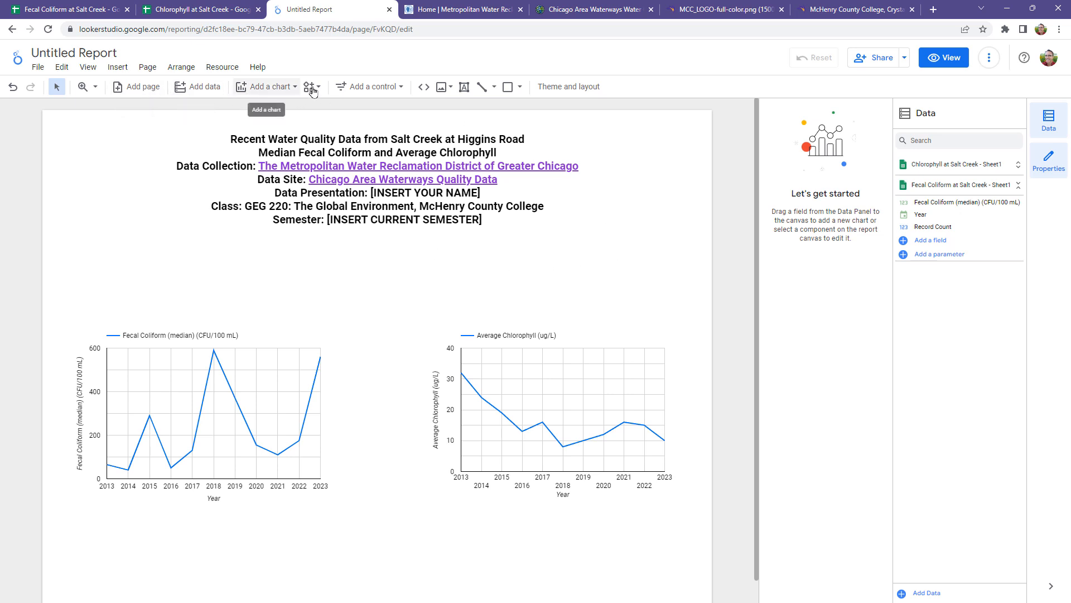
left_click(443, 87)
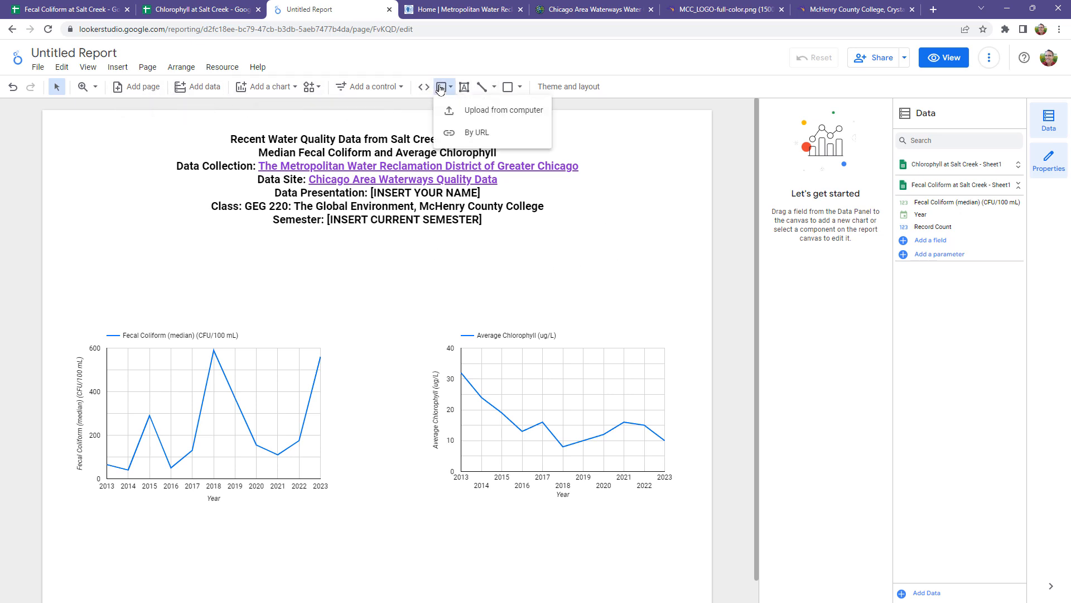
left_click(476, 133)
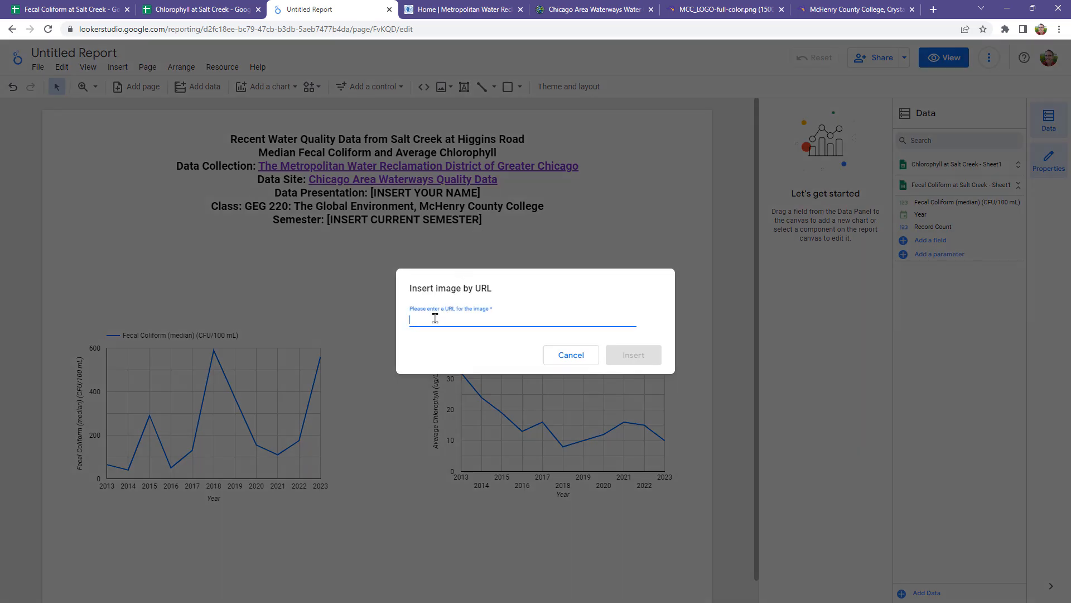
key("ctrl+v")
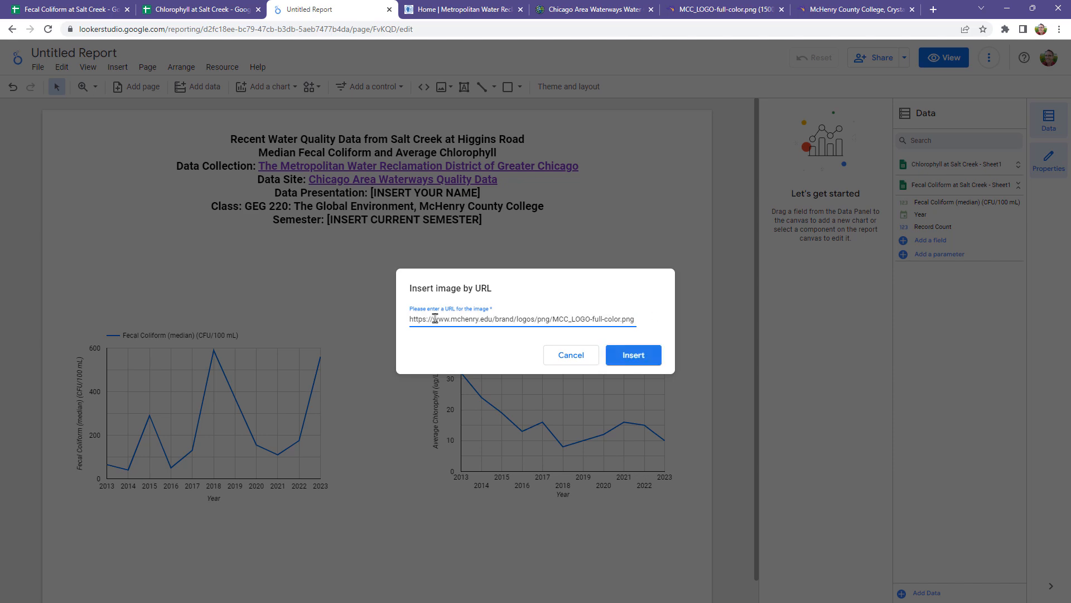
left_click(645, 357)
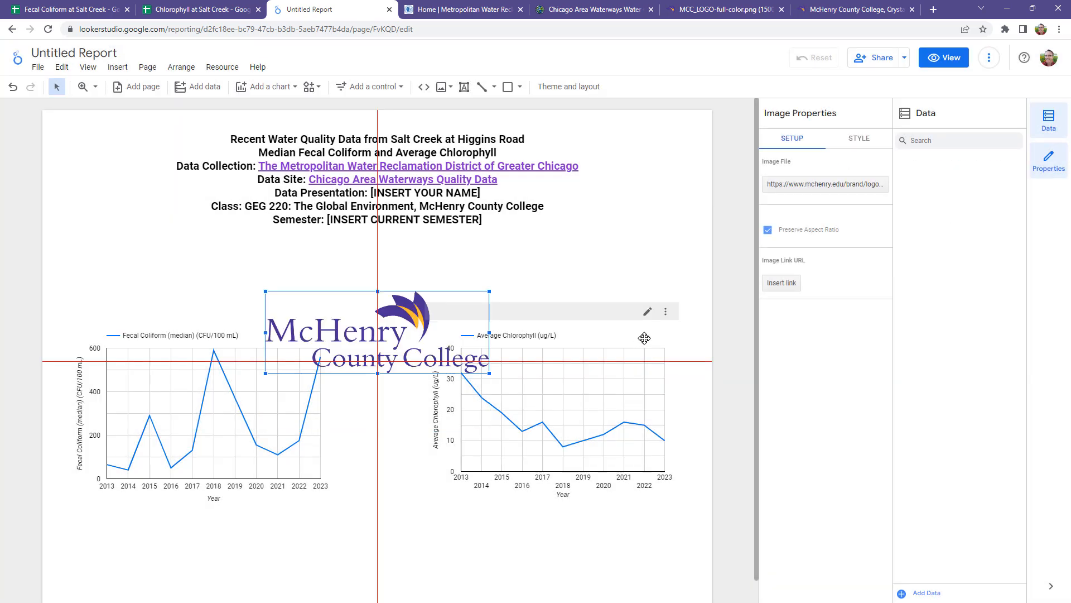
Step: Move the logo below the charts, centred near the page's lower edge, and shift both charts up toward the heading
left_click_drag(410, 301, 433, 526)
left_click_drag(429, 533, 423, 534)
left_click_drag(231, 367, 275, 313)
left_click_drag(485, 361, 491, 314)
left_click_drag(276, 287, 279, 302)
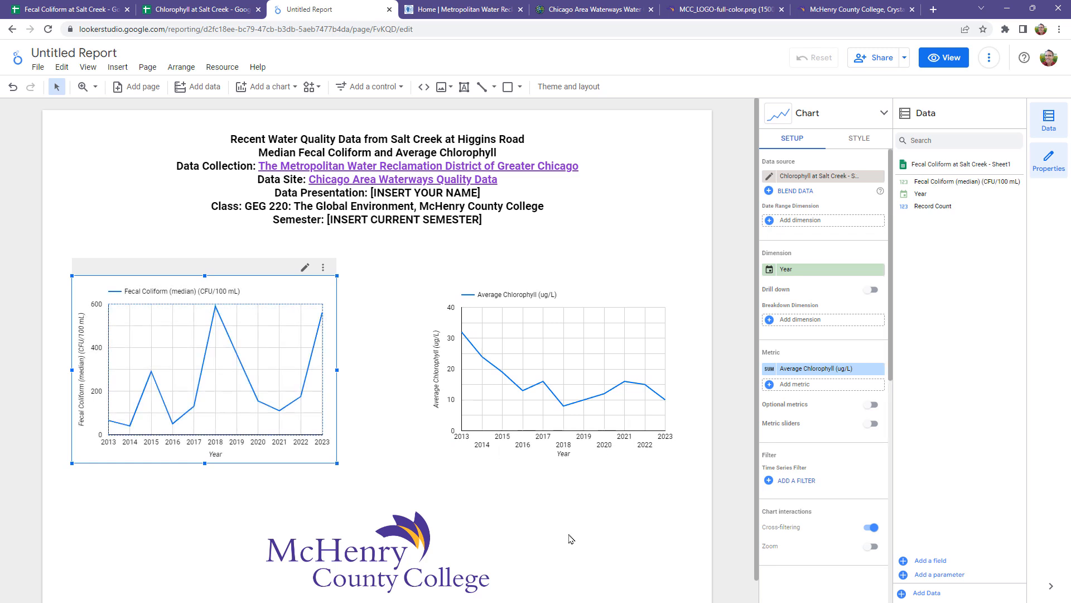
left_click(563, 540)
scroll(539, 550, "down", 1)
left_click_drag(381, 512, 382, 496)
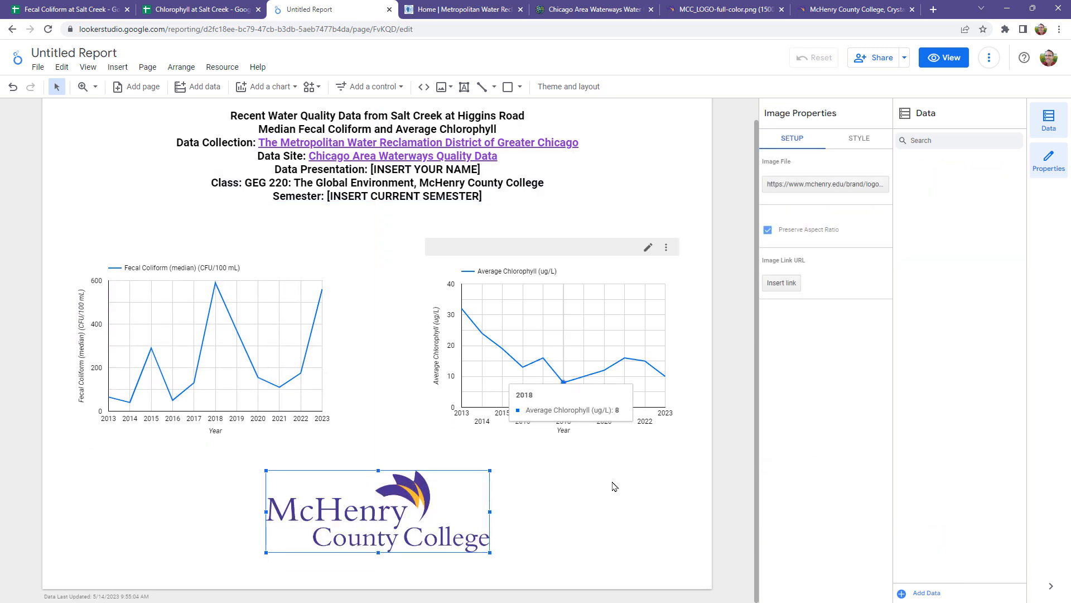
left_click(617, 510)
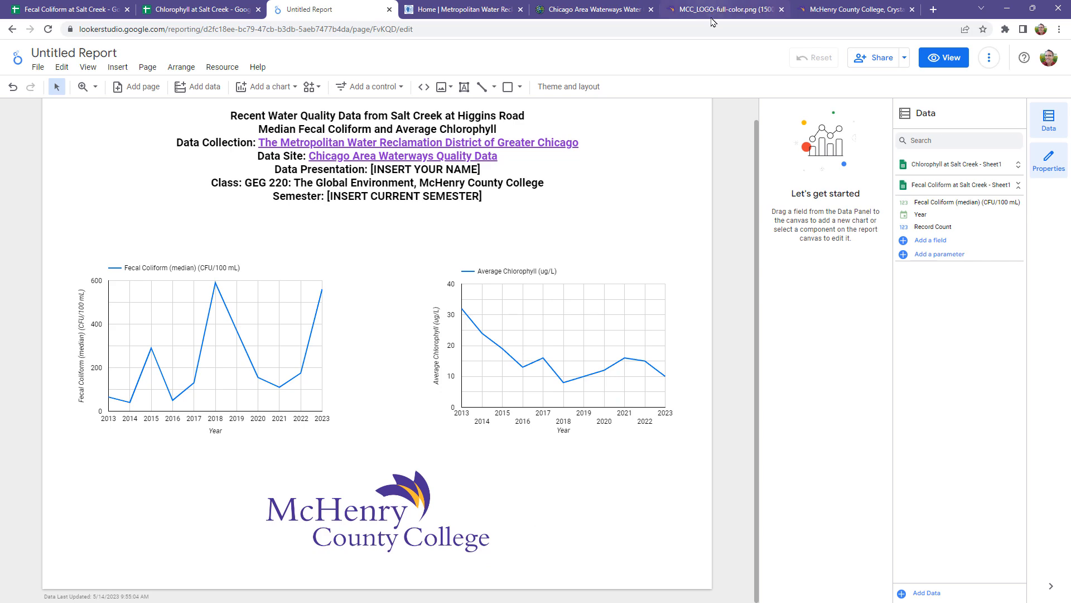
left_click(853, 9)
left_click(168, 26)
left_click(168, 27)
left_click_drag(179, 30, 31, 32)
right_click(104, 32)
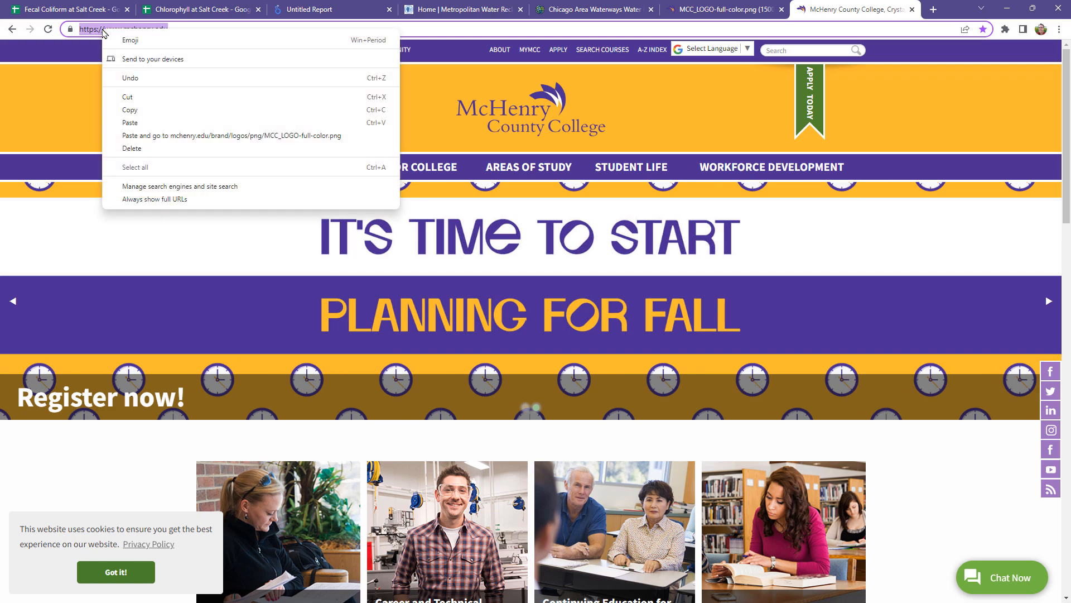
left_click(134, 118)
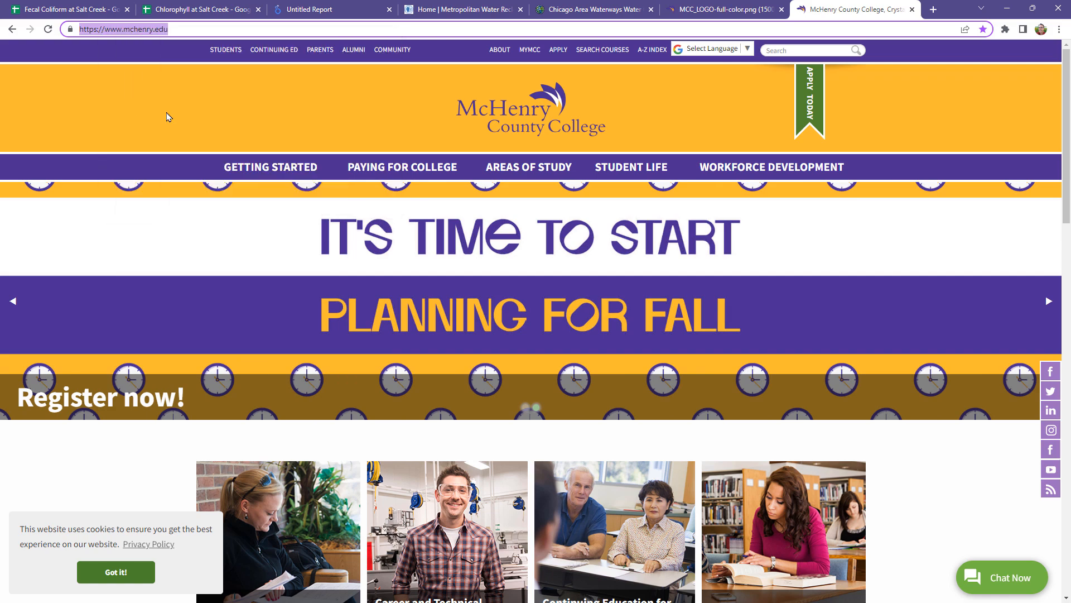
left_click(335, 9)
left_click(404, 526)
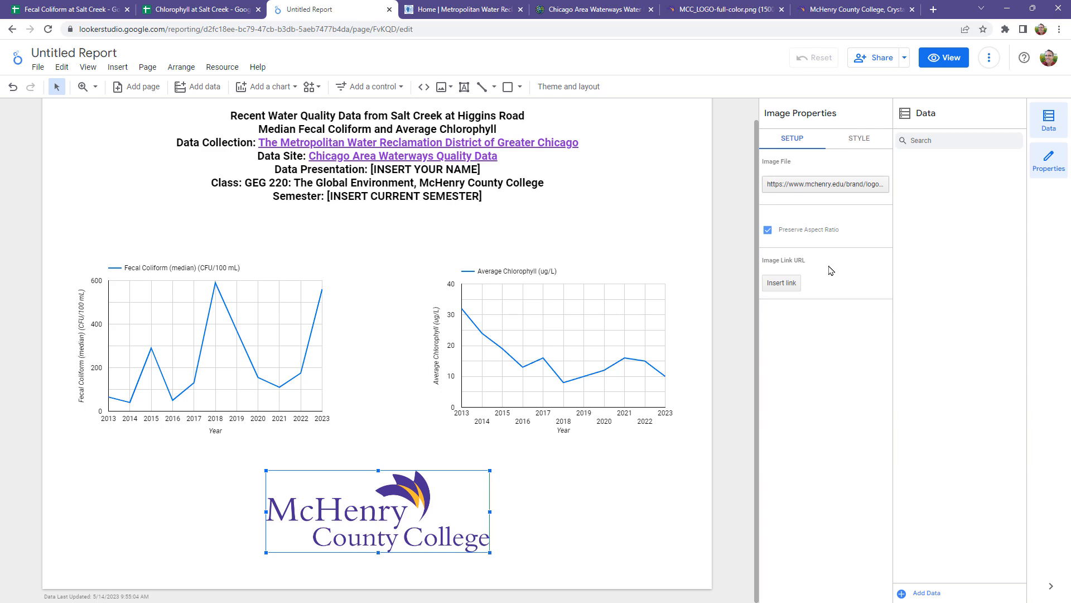
left_click(781, 283)
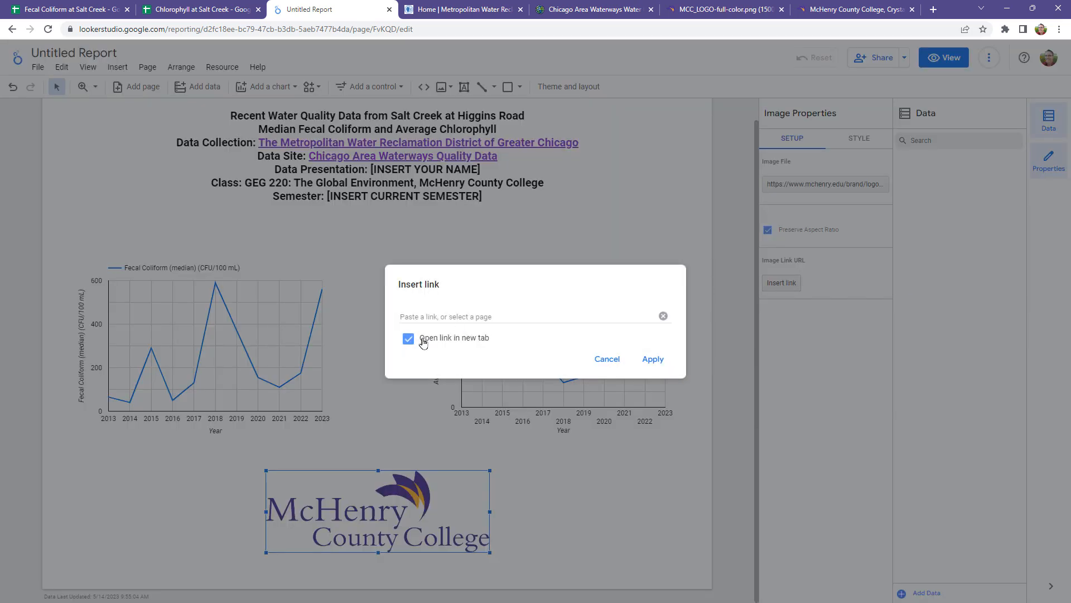
left_click(421, 314)
key("ctrl+v")
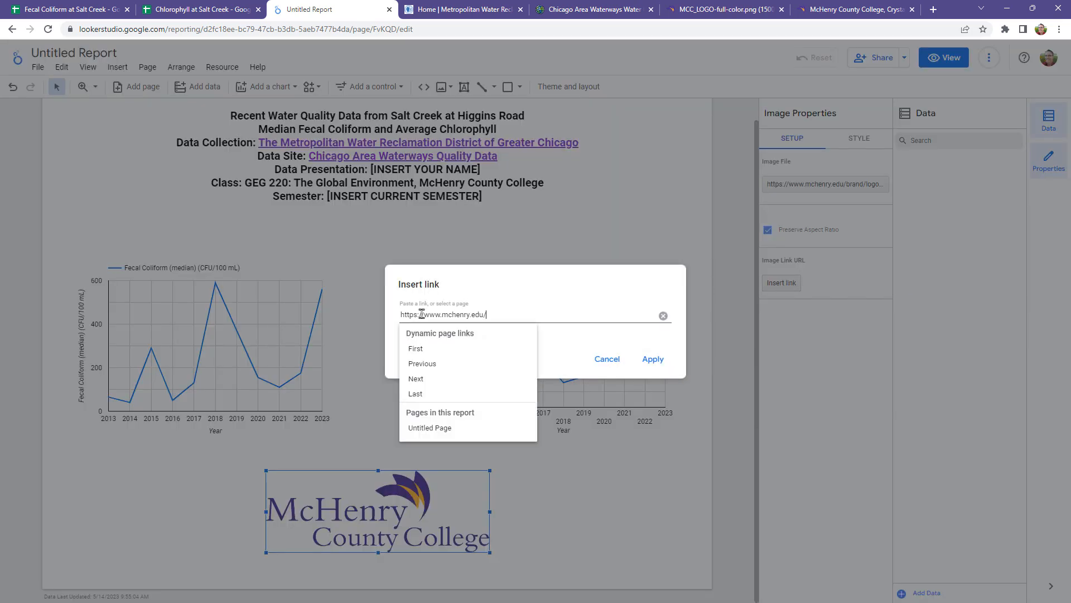
left_click(550, 301)
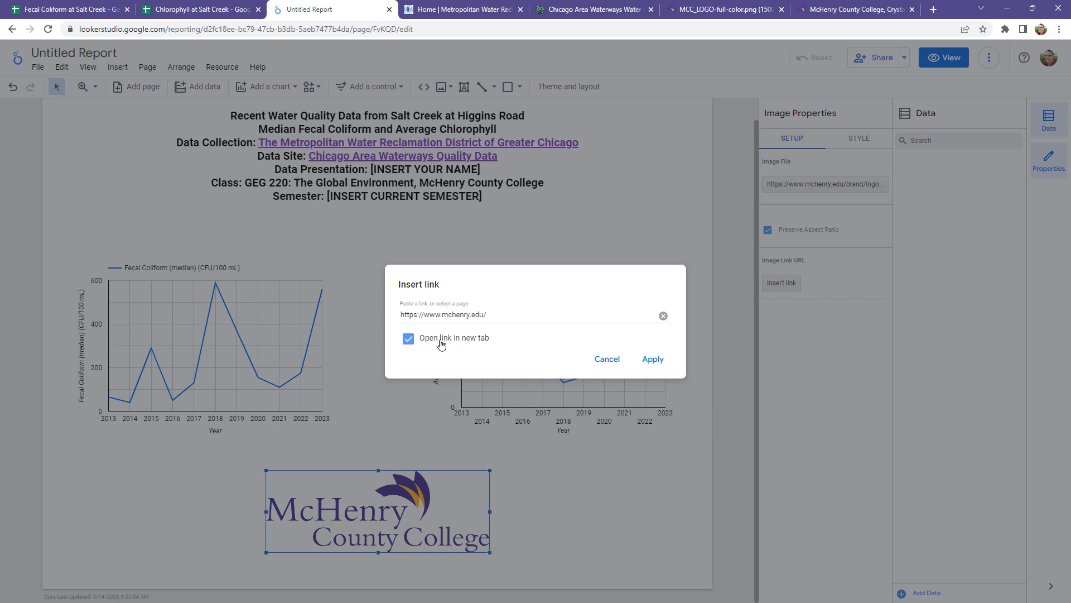
left_click(650, 364)
left_click(663, 514)
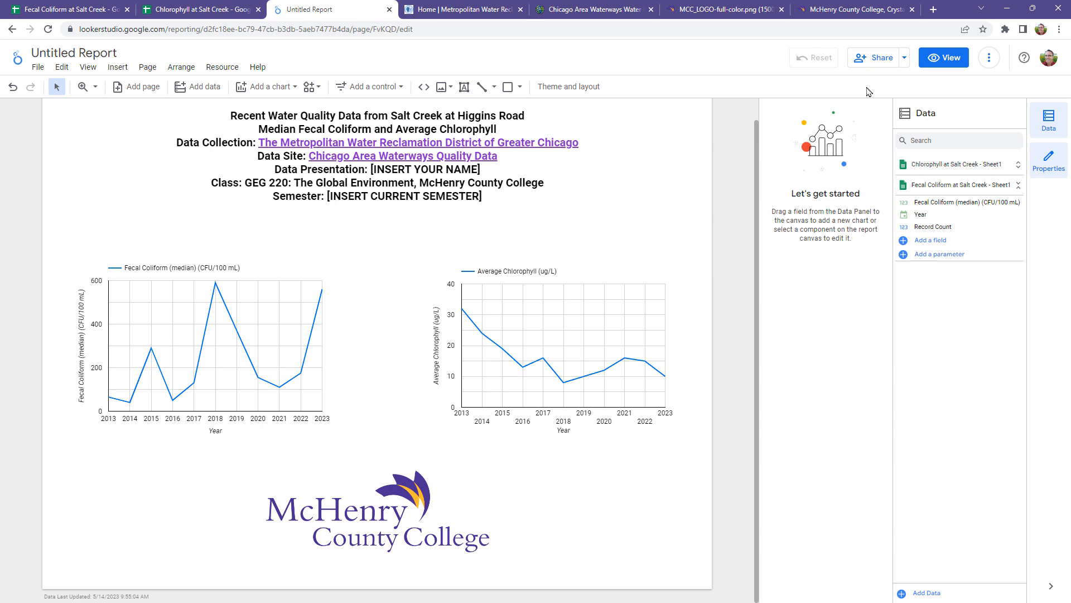
Step: Preview the report in view mode, return to editing and add a second page
left_click(947, 59)
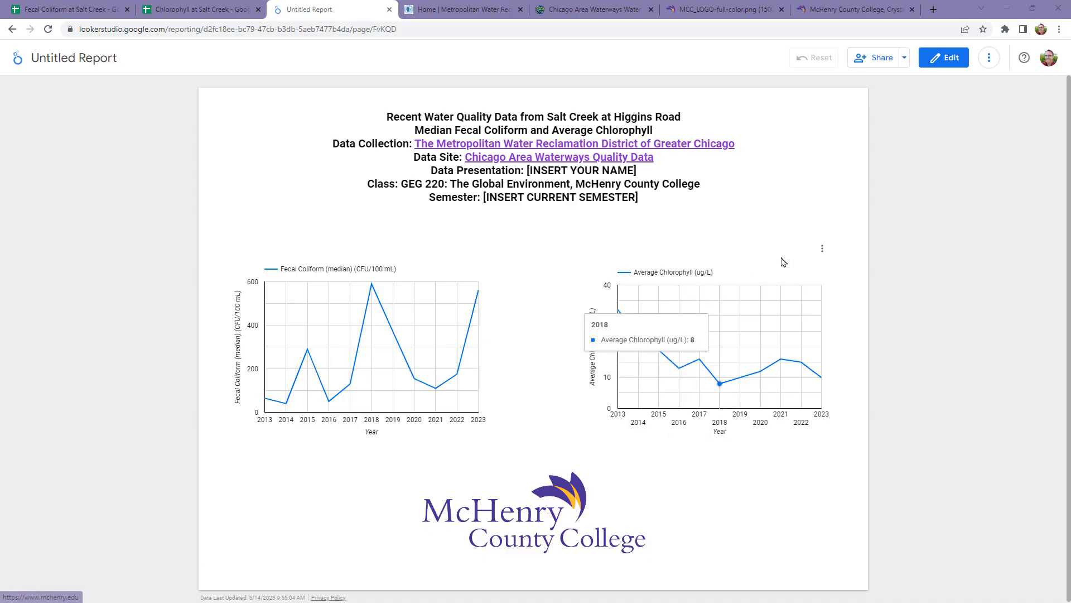
left_click(949, 58)
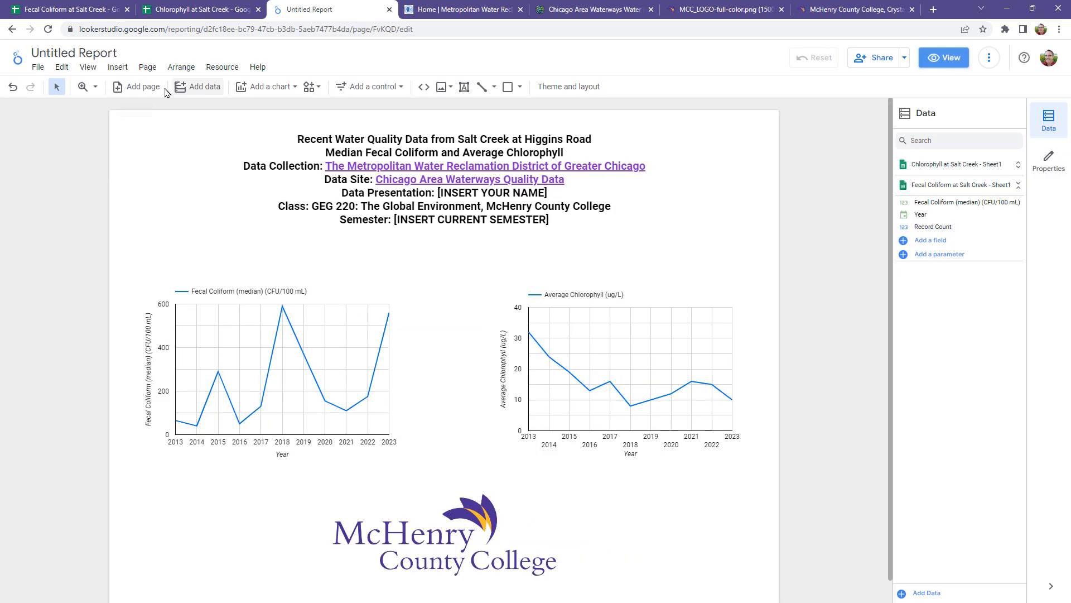
left_click(144, 87)
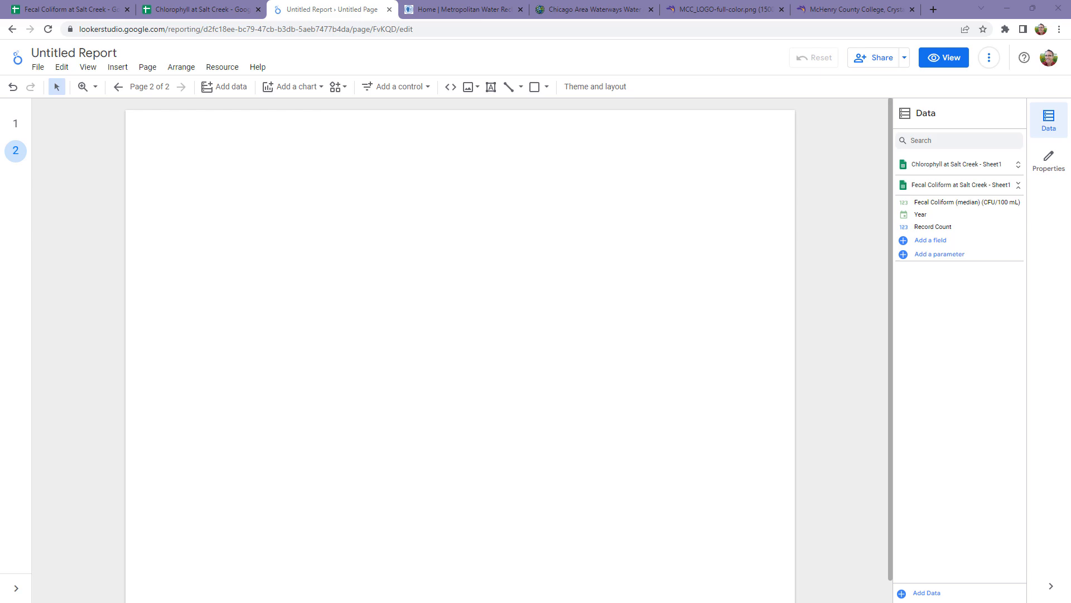
Step: Rename the report's first page as "Coliform and Chlorophyll"
left_click(17, 125)
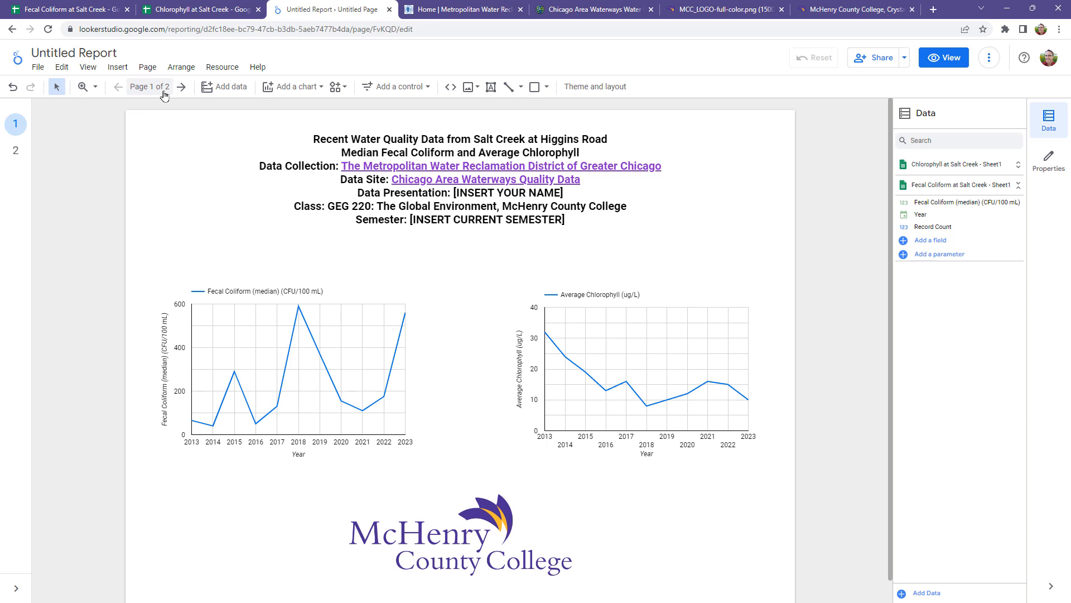
left_click(1055, 163)
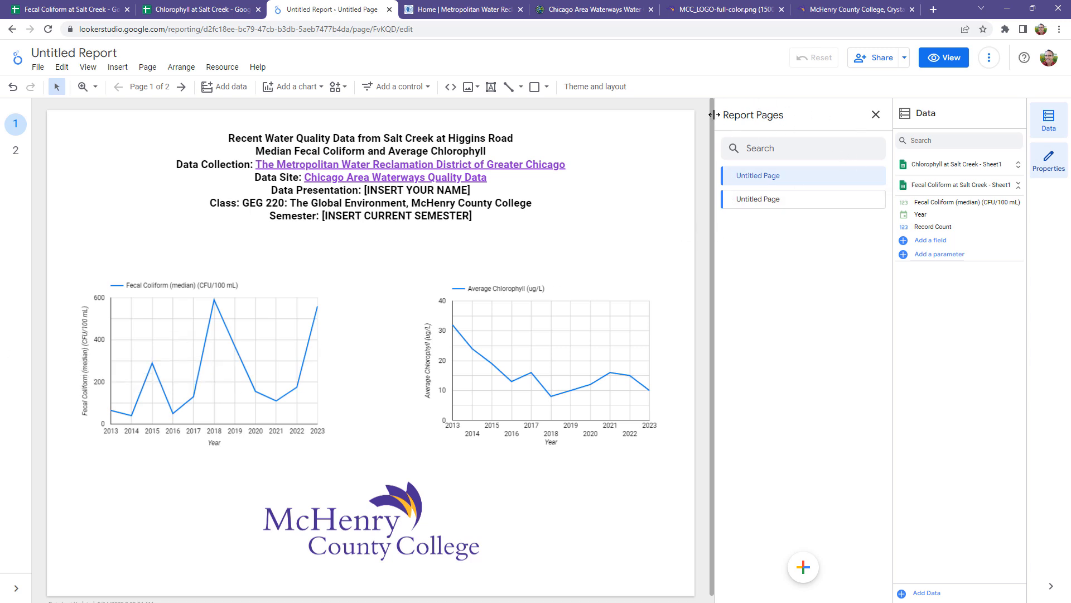
mouse_move(749, 176)
left_click(876, 178)
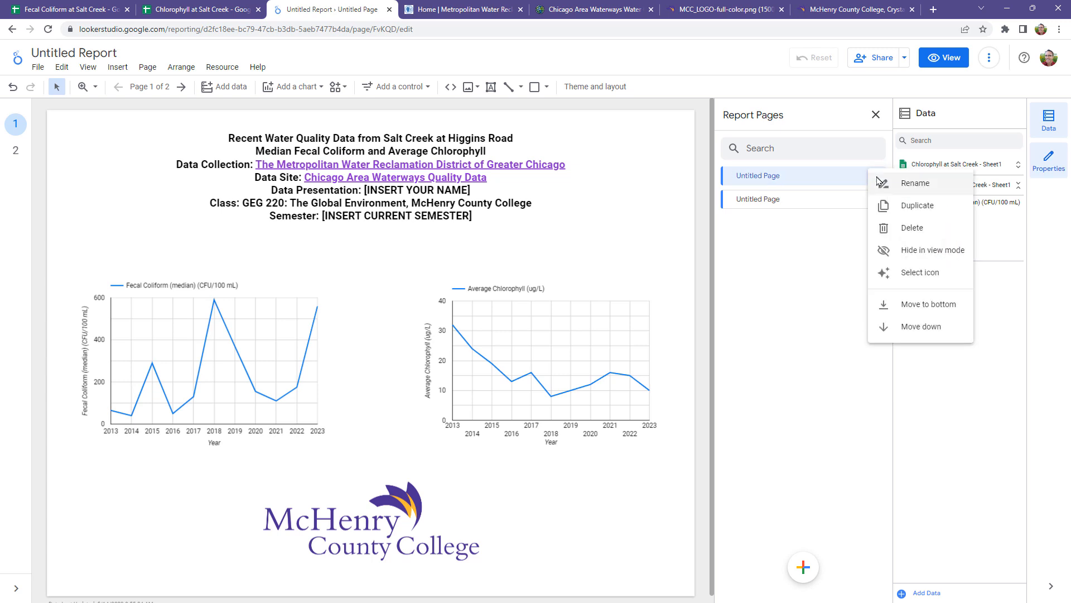
left_click(917, 184)
left_click_drag(781, 176, 740, 178)
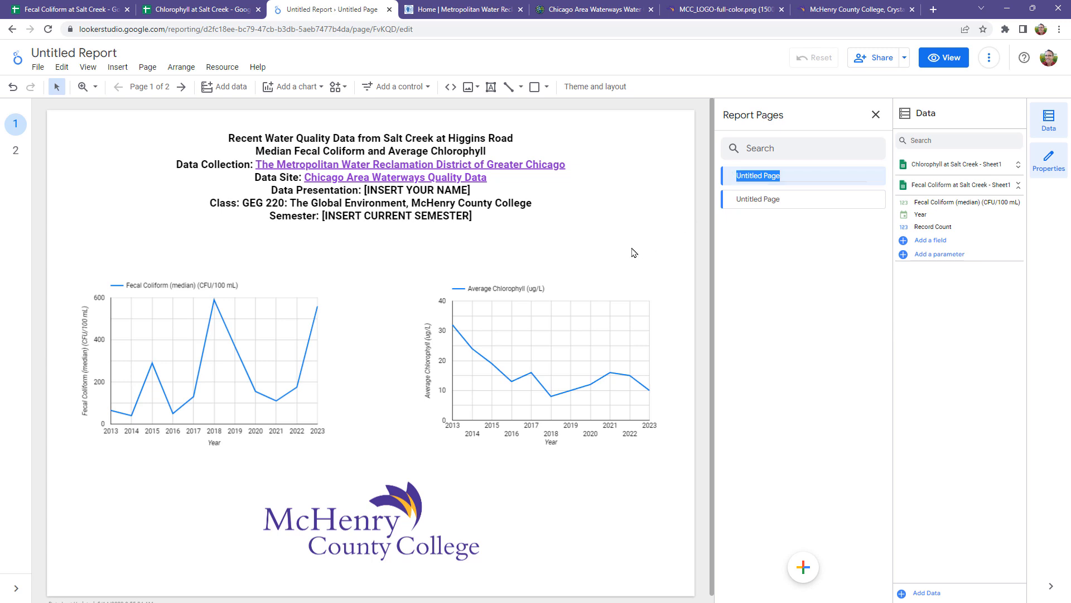
key("ctrl+v")
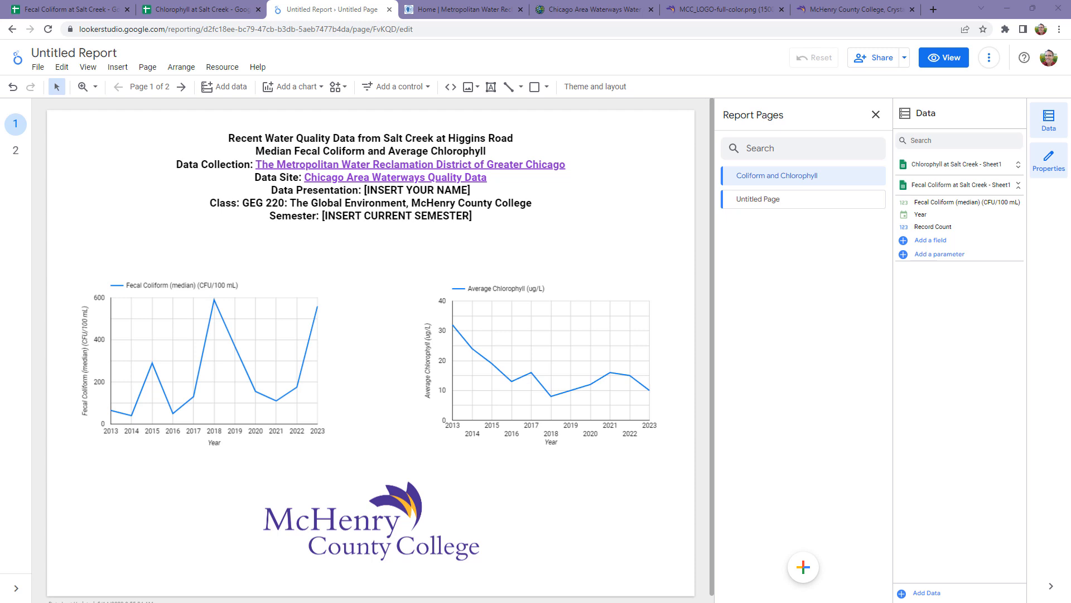
Step: Rename the report's second page as "Suspended Solids"
left_click(813, 211)
left_click(880, 202)
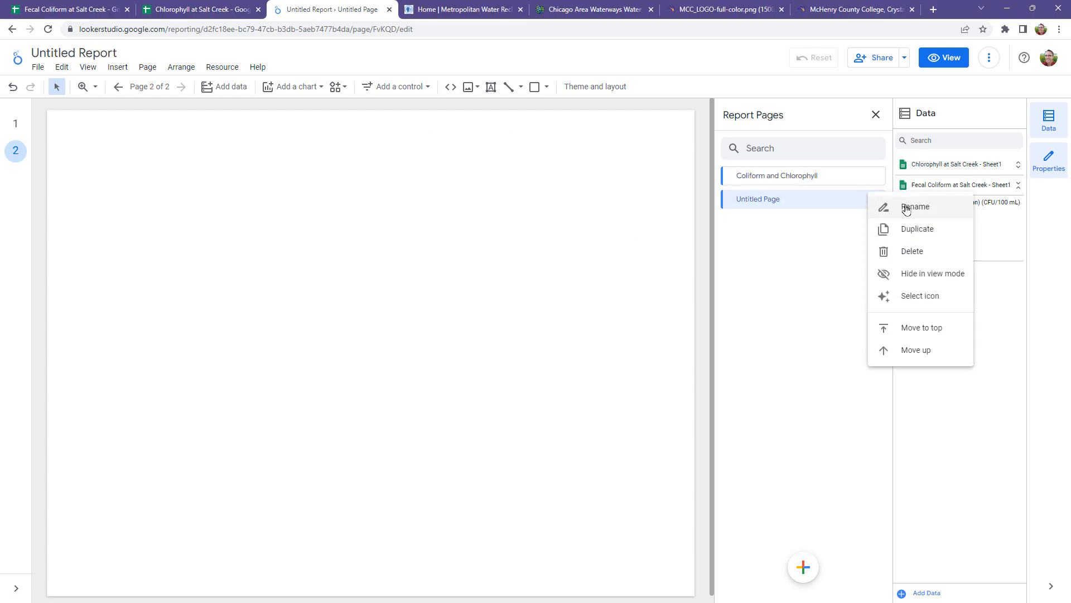
left_click(887, 208)
left_click_drag(779, 200, 735, 201)
type("Suspended Solids")
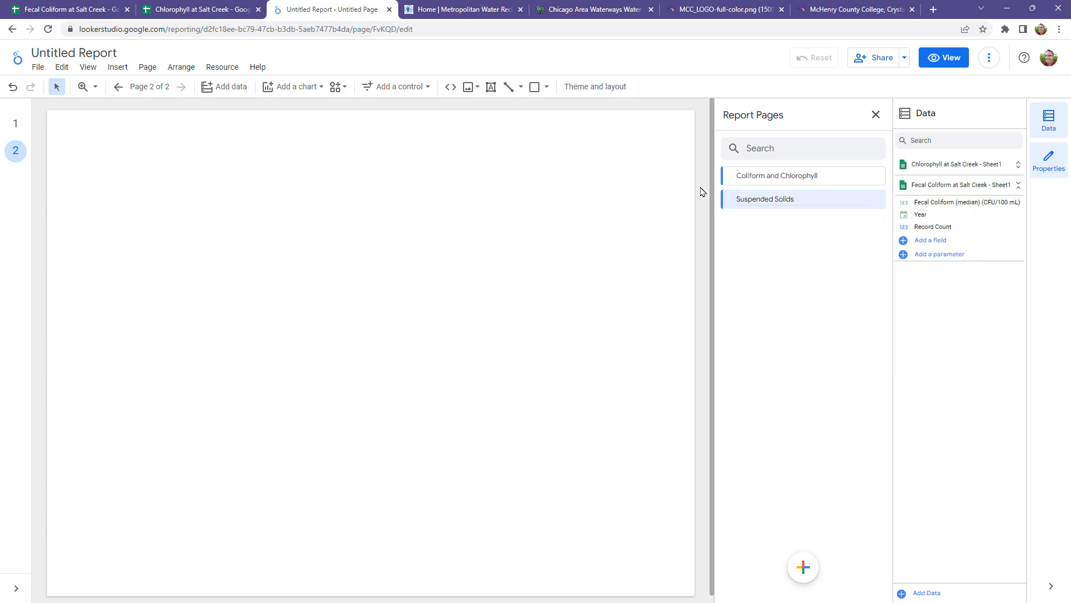
Step: Insert the image file "Salt Creek at Higgins Road Suspended Solids.gif" from the Downloads folder on the Suspended Solids page
left_click(19, 128)
left_click(16, 128)
left_click(16, 151)
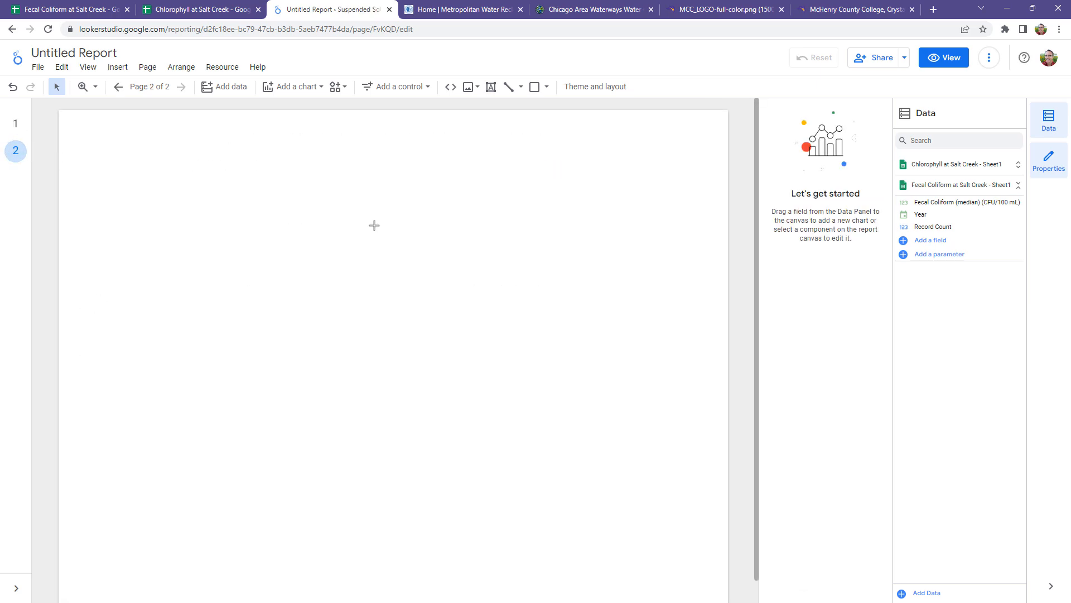
left_click(471, 88)
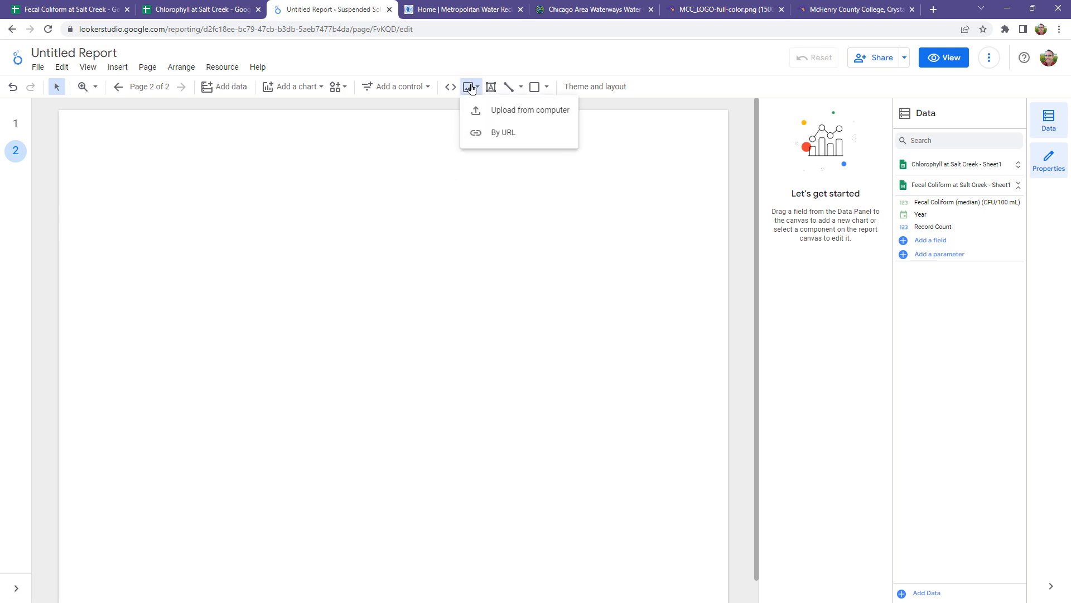
left_click(502, 110)
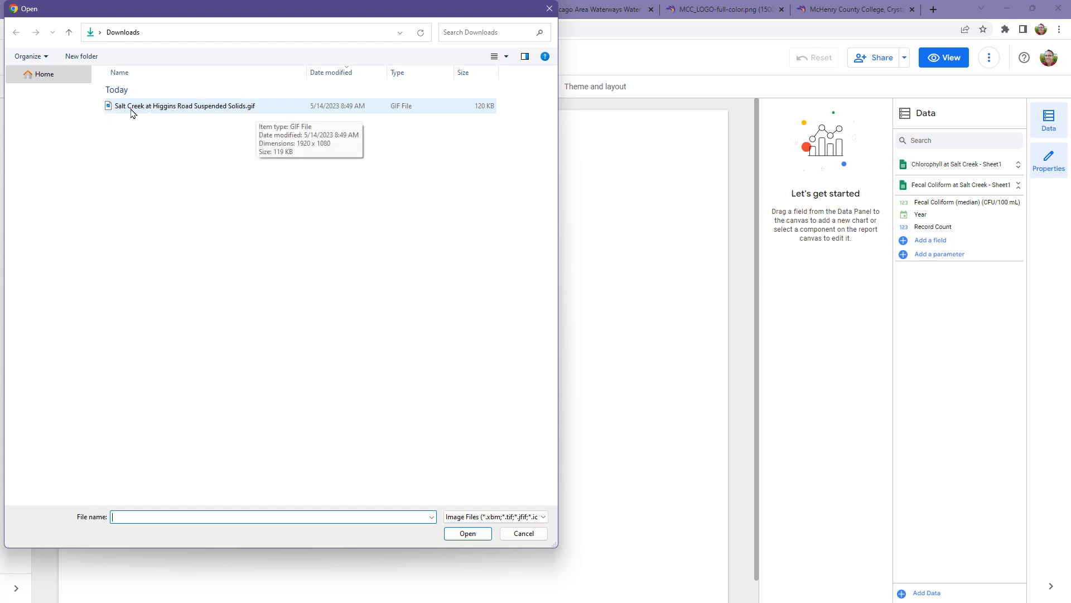
left_click(238, 109)
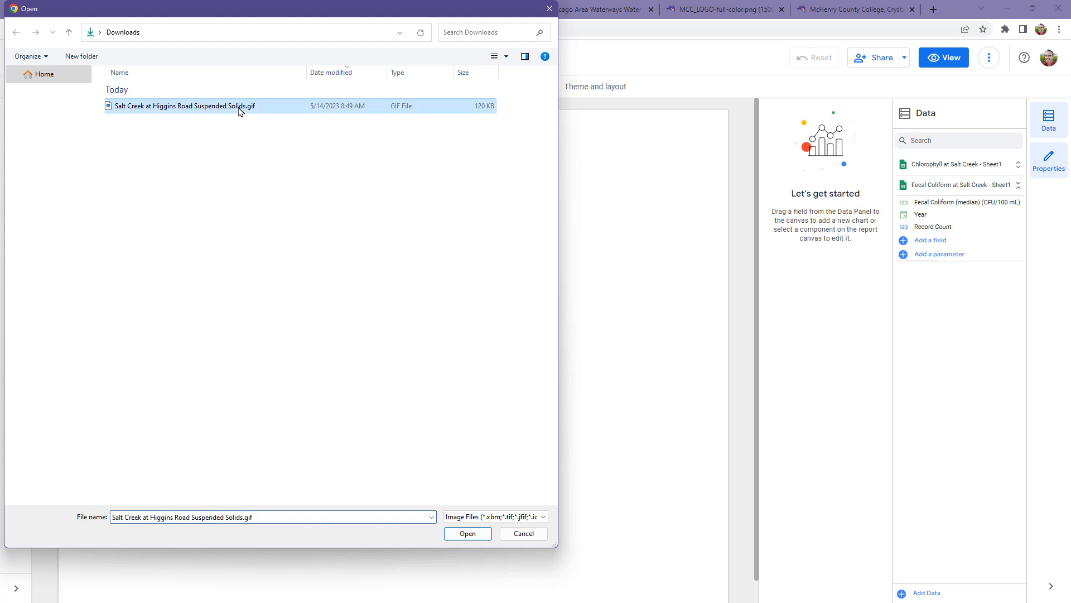
left_click(455, 539)
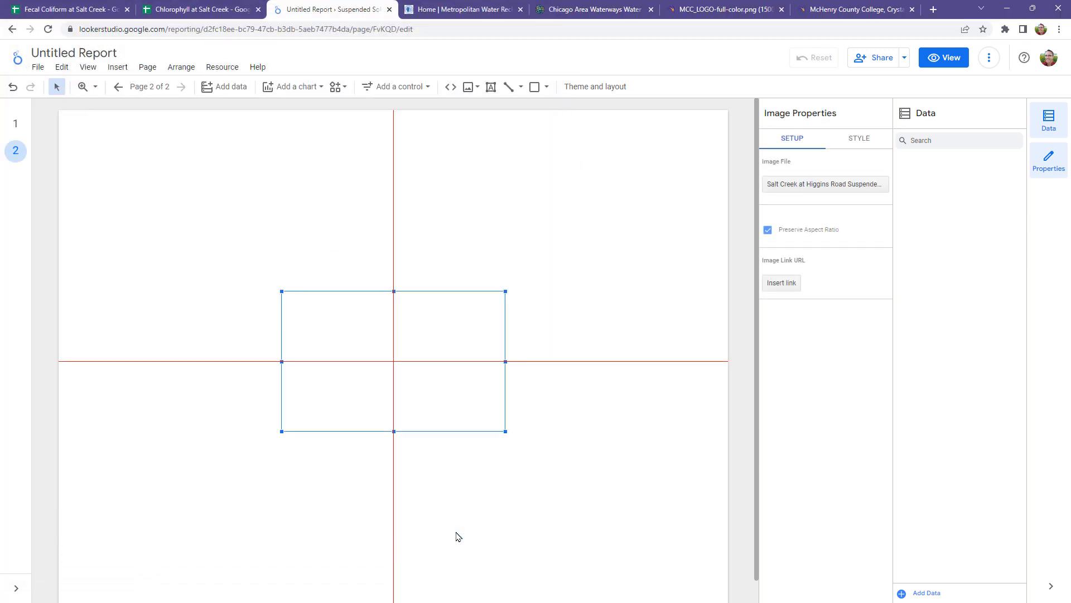
Step: Enlarge the suspended solids chart image to nearly the full page width and centre it on the page
left_click_drag(505, 289, 705, 162)
left_click_drag(641, 195, 439, 258)
left_click_drag(501, 241, 693, 202)
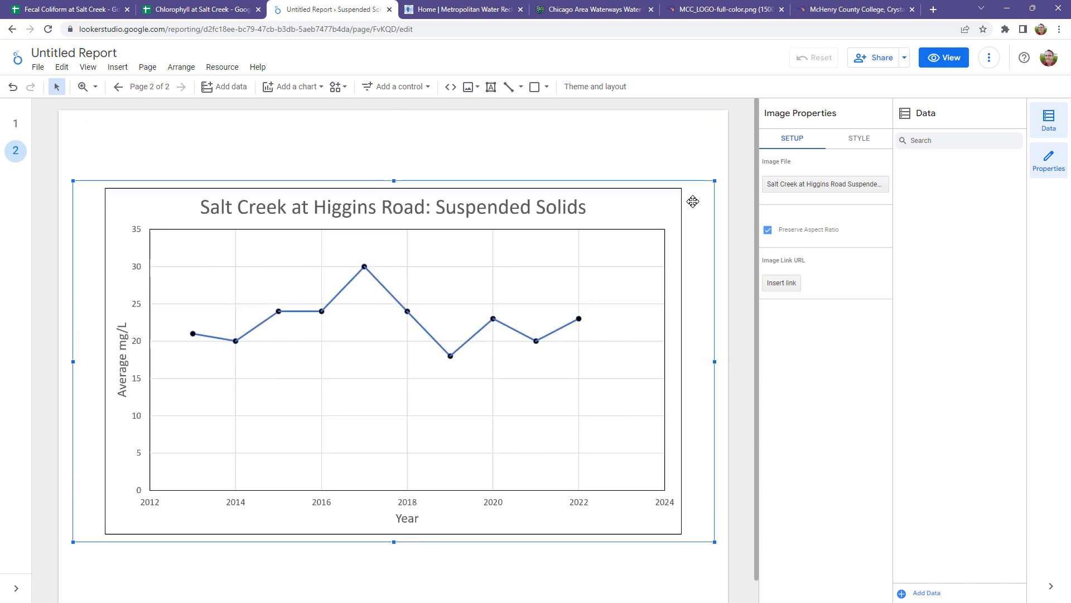
left_click(541, 134)
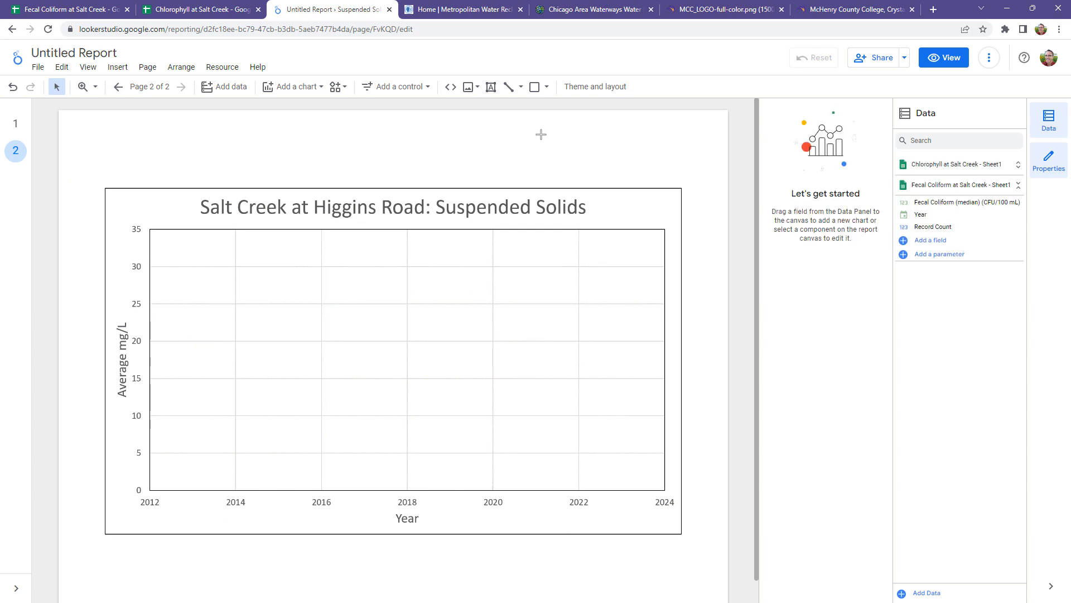
Step: Check both report pages and rename the report as "Water Quality from Salt Creek at Higgins Road"
left_click(16, 123)
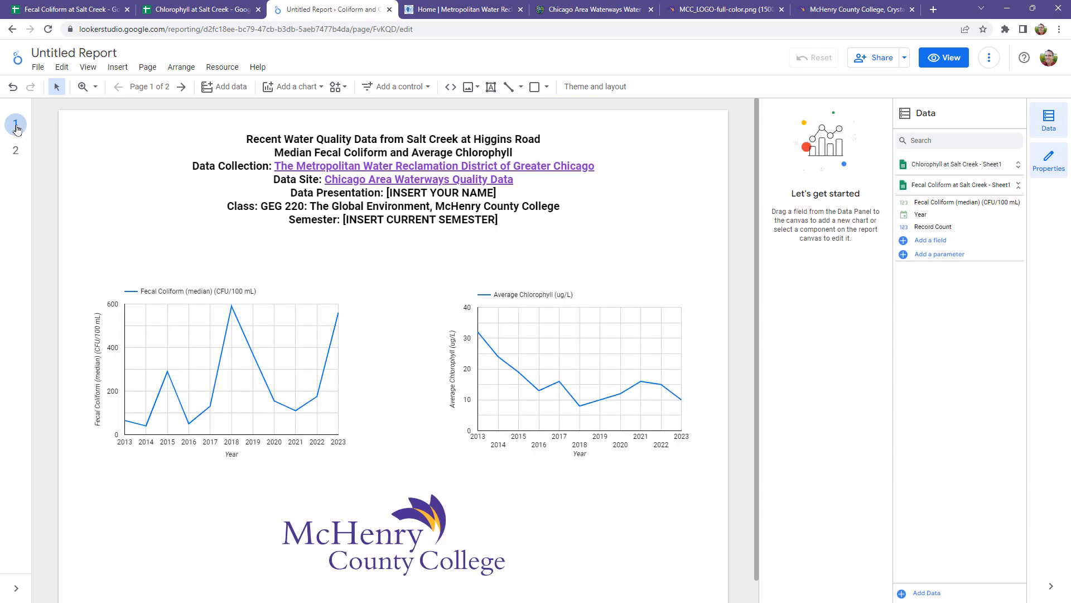
left_click(16, 152)
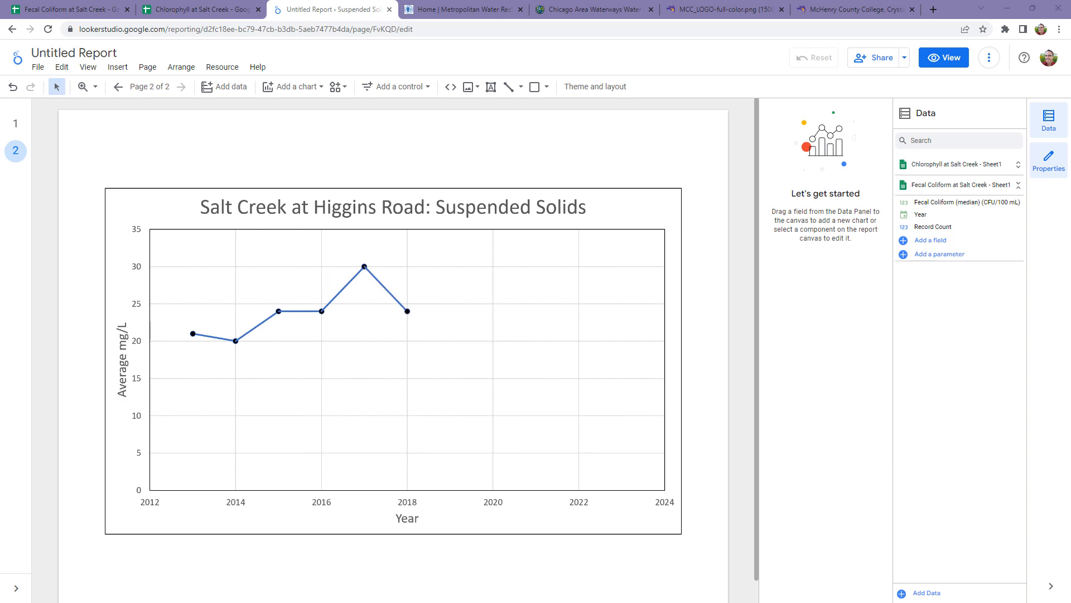
left_click(116, 53)
type("Water Quality from Salt Creek at Higgins Road")
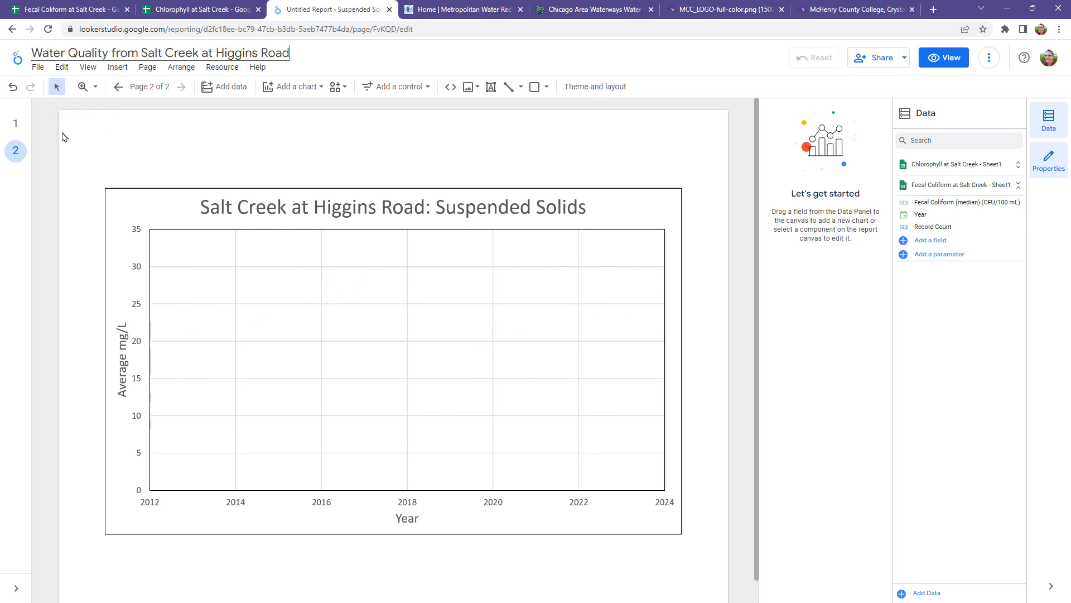
Step: Preview the Coliform and Chlorophyll page and the Suspended Solids page in view mode, and return to editing the report
left_click(15, 124)
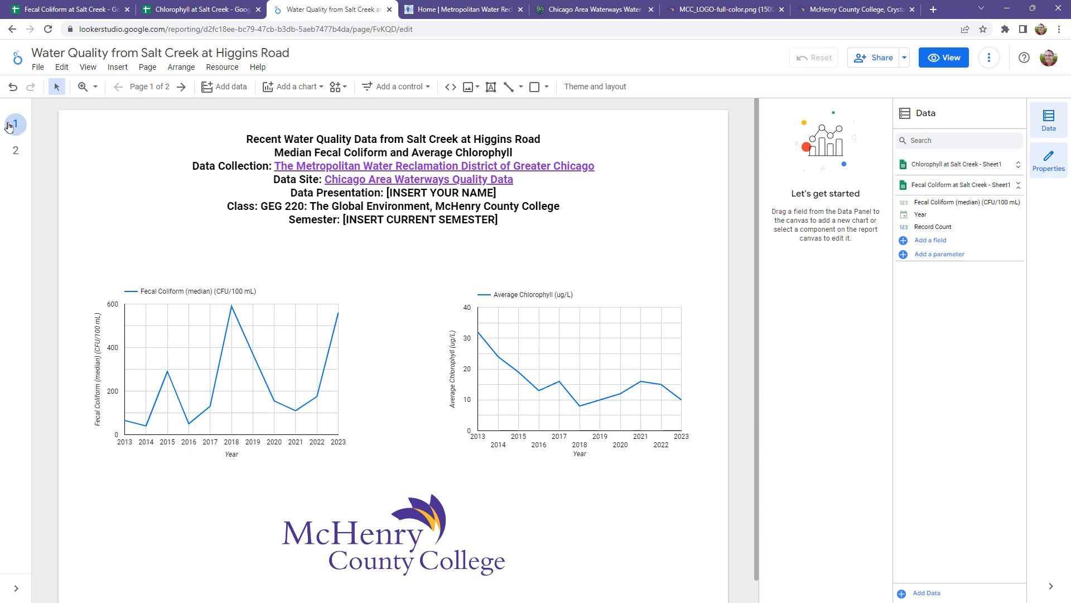
left_click(948, 61)
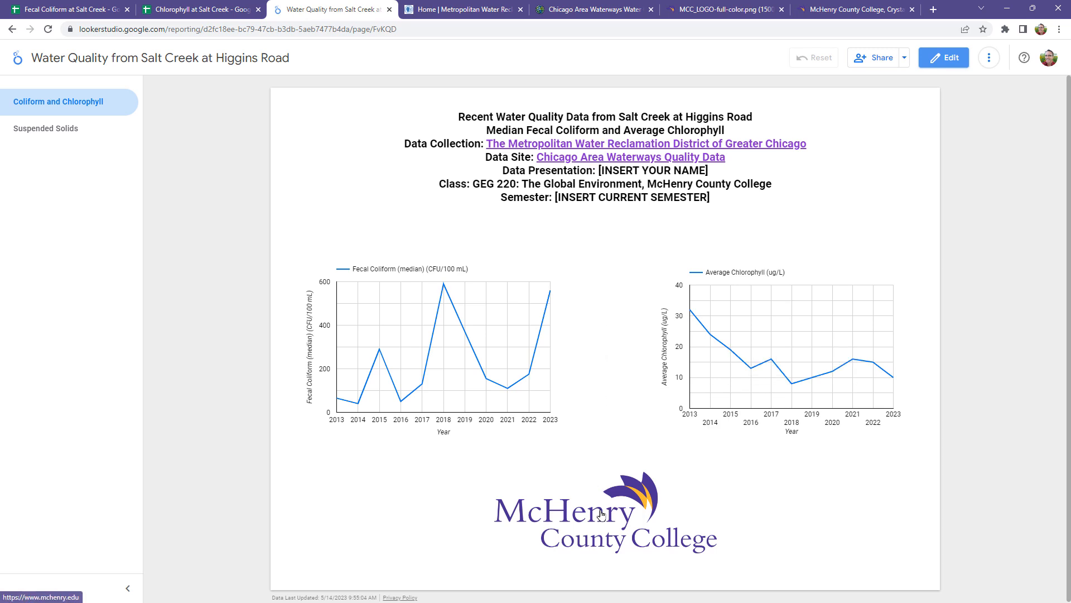
left_click(36, 140)
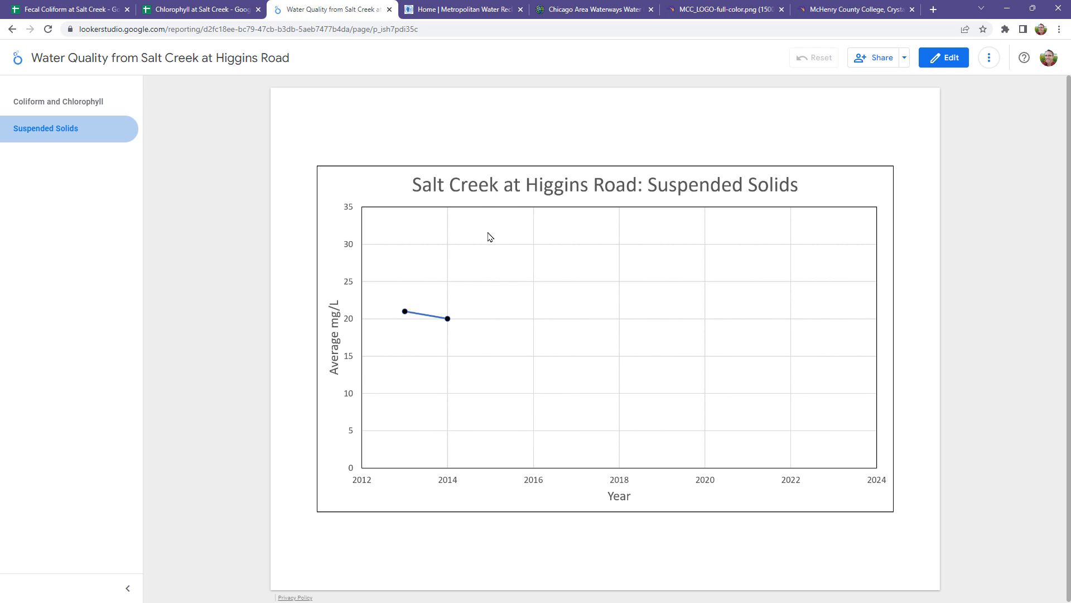
left_click(948, 57)
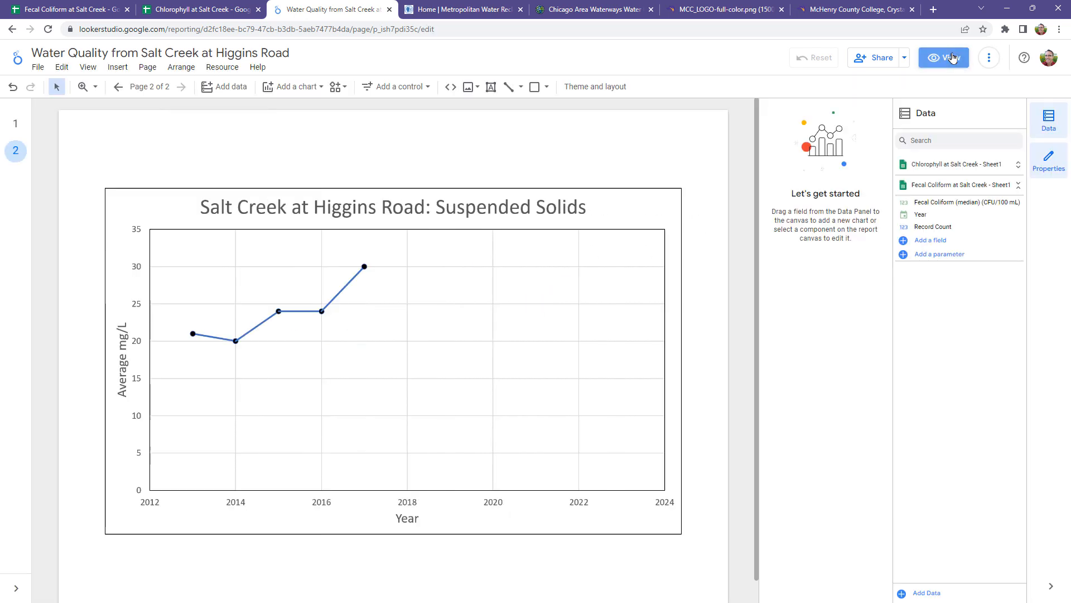
Step: Set the report's link sharing to Public with Viewer access and save the change
left_click(880, 63)
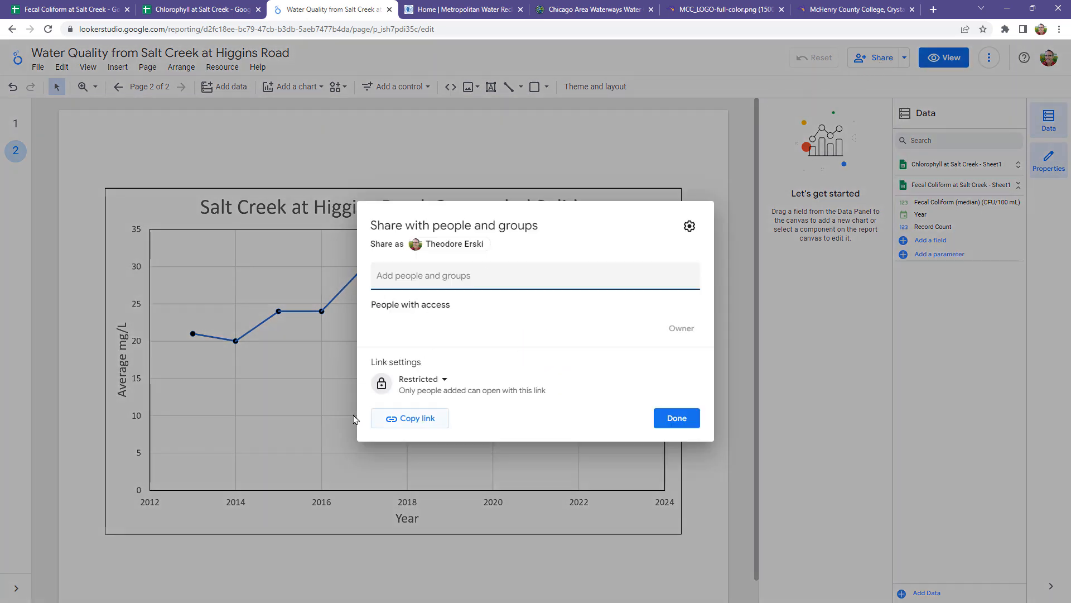
left_click(441, 380)
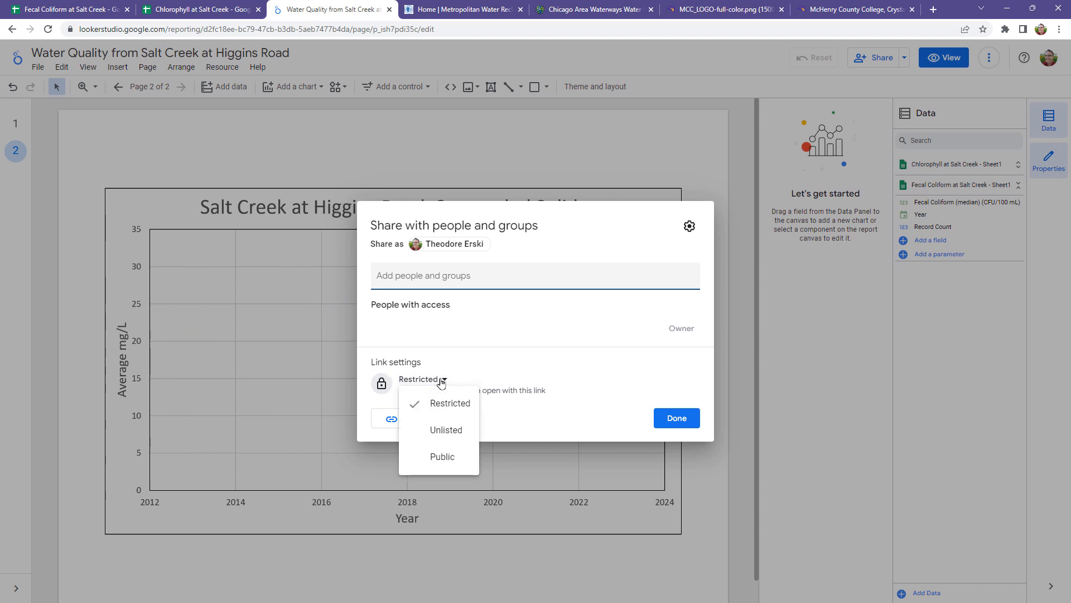
left_click(443, 458)
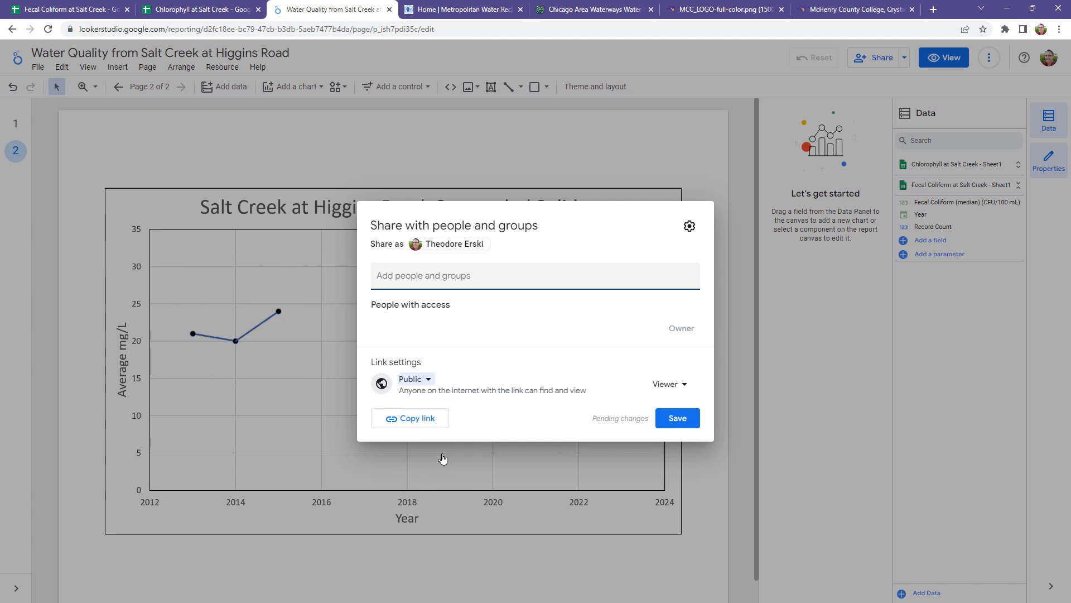
left_click(682, 422)
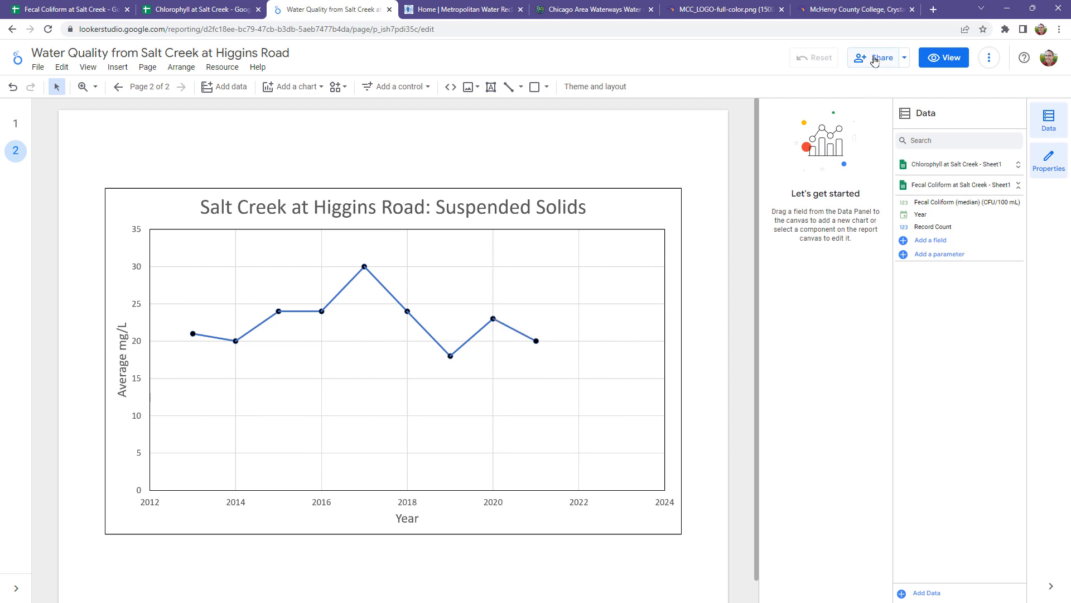
Step: Copy the report's public sharing link and close the sharing settings
left_click(876, 58)
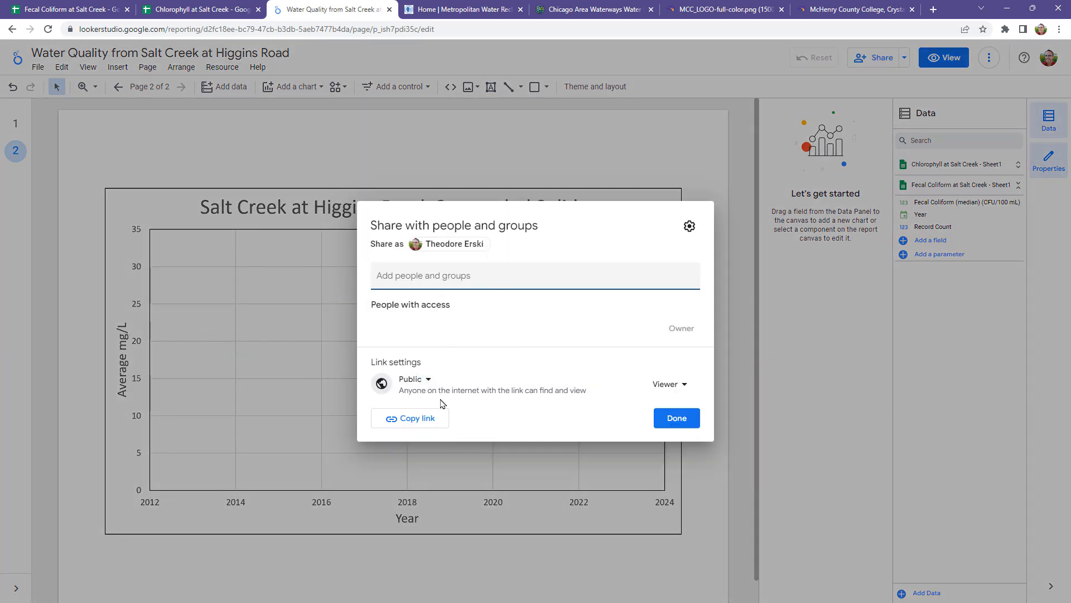
left_click(420, 423)
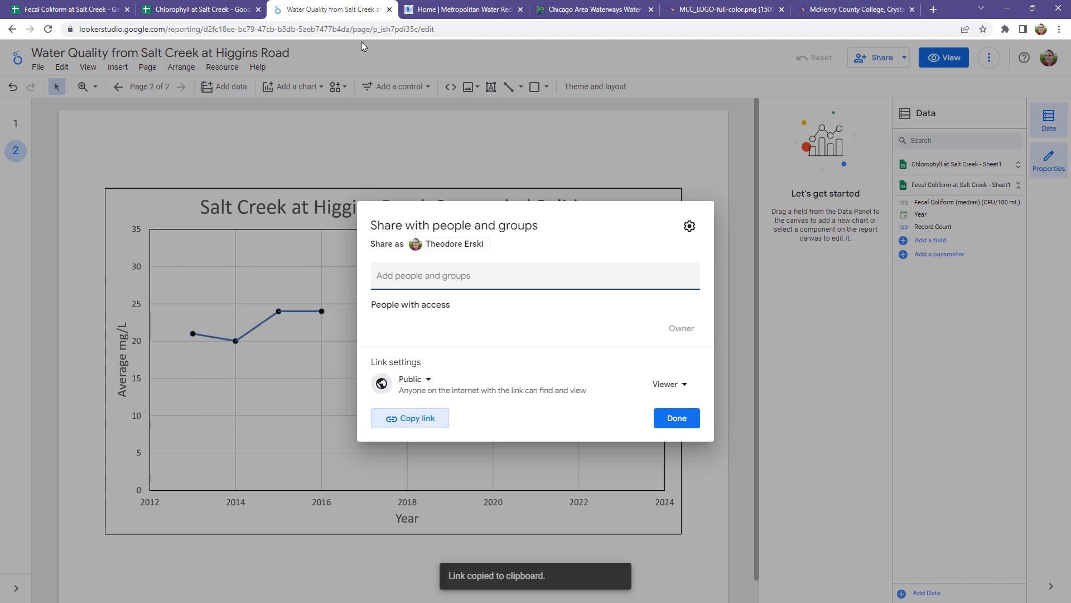
left_click(678, 419)
Step: Open the copied report link in a new Chrome incognito window
left_click(1059, 29)
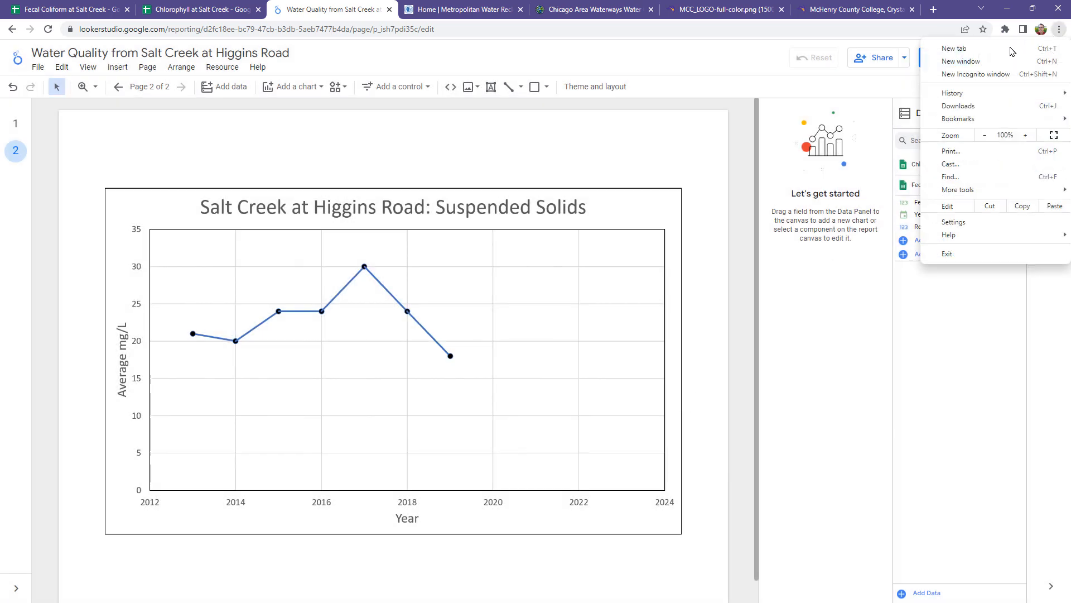
left_click(977, 75)
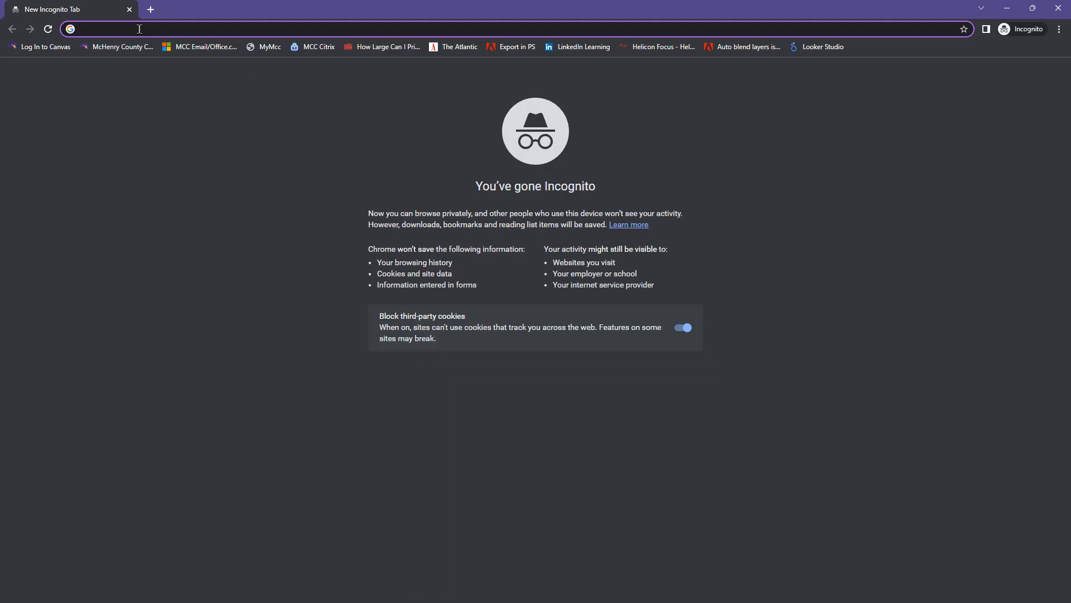
key("ctrl+v")
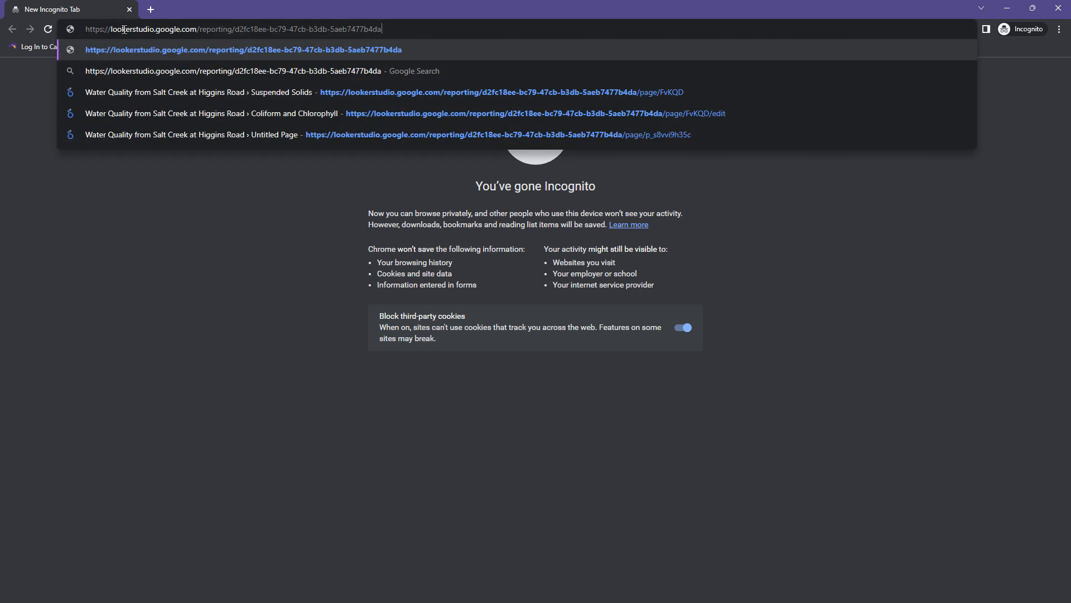
key("Return")
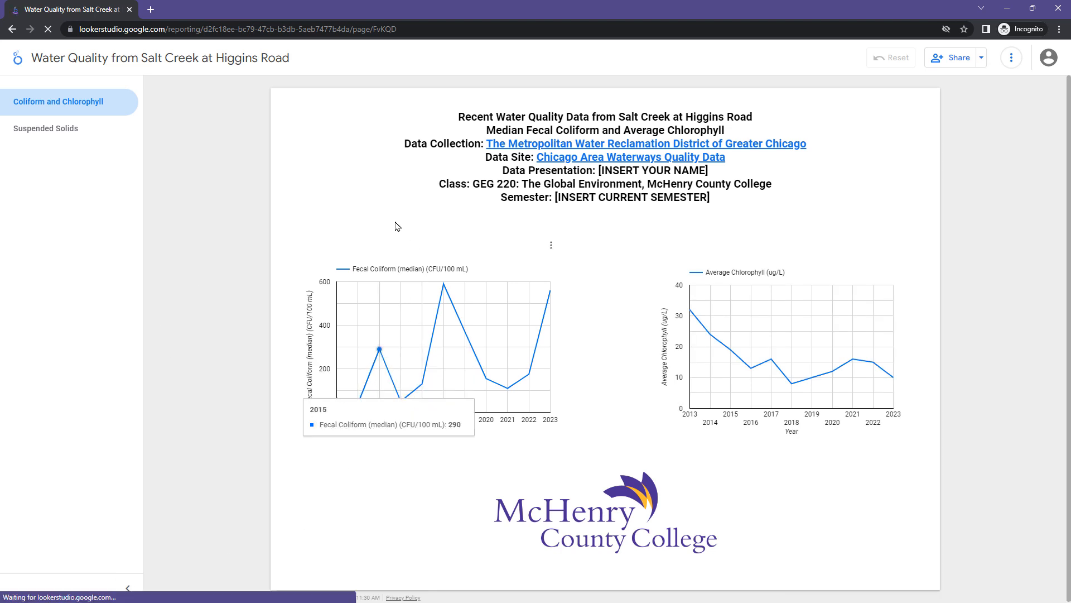
Step: Check the Suspended Solids and Coliform and Chlorophyll pages of the public report, and close the incognito window
left_click(57, 135)
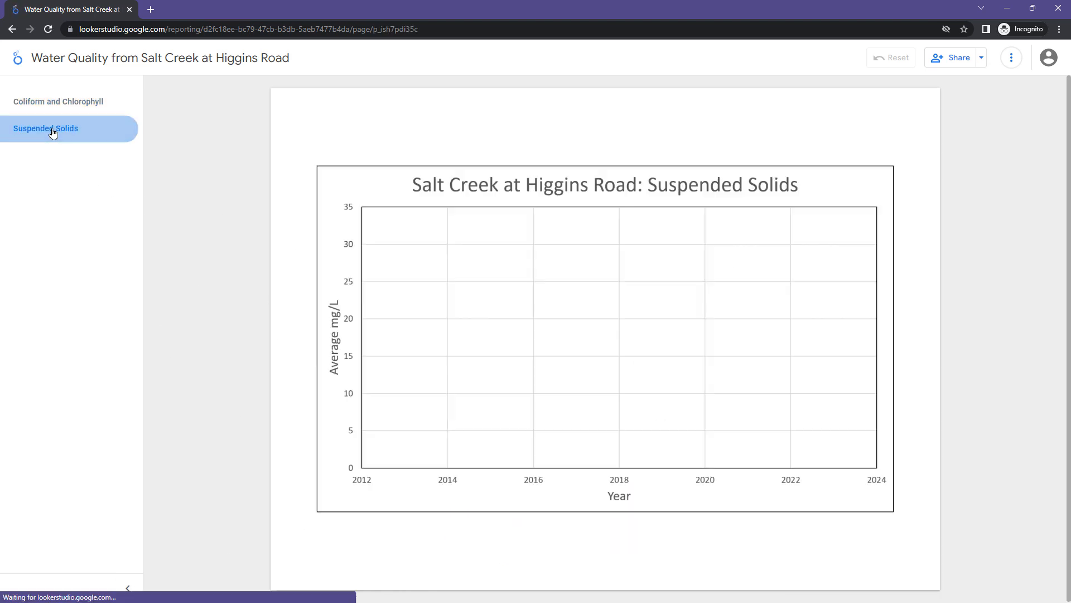
left_click(60, 103)
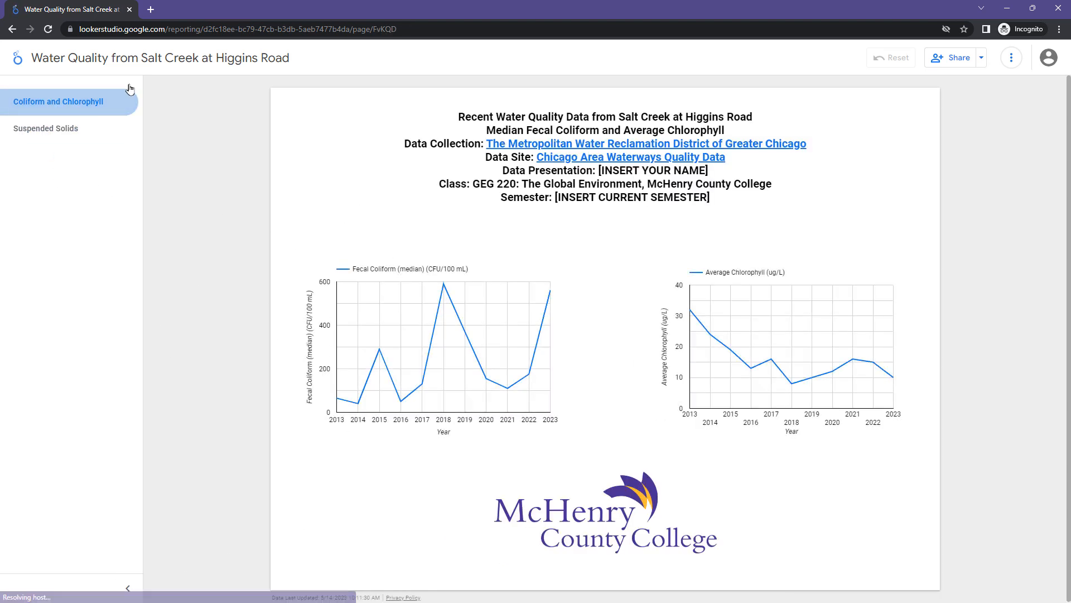
left_click(129, 9)
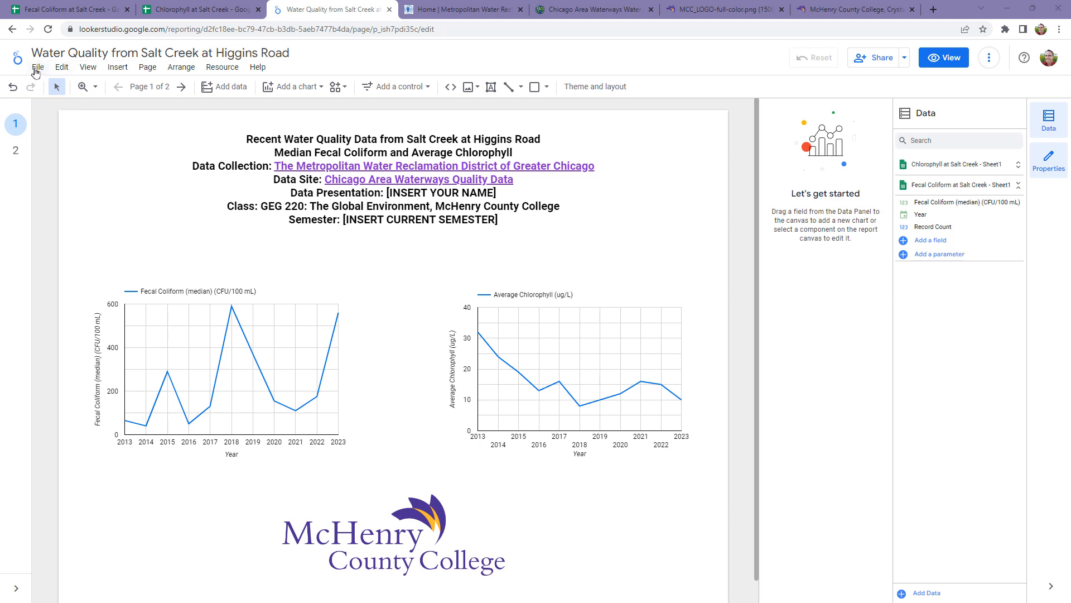
Step: Copy the report's embed URL to the clipboard, with embedding and report navigation in embedded mode enabled
left_click(36, 71)
left_click(37, 67)
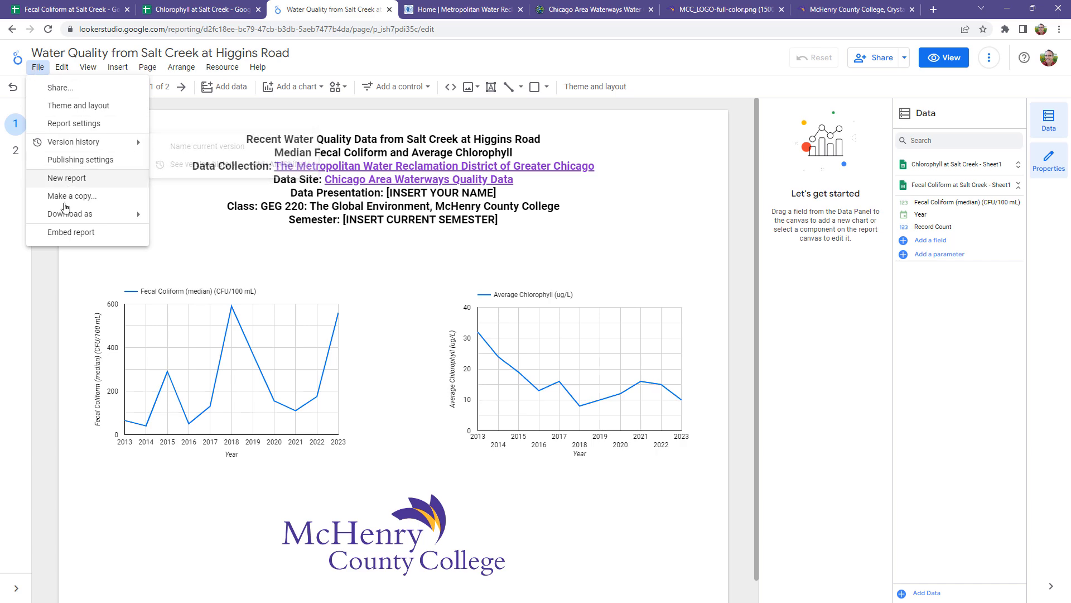
left_click(65, 237)
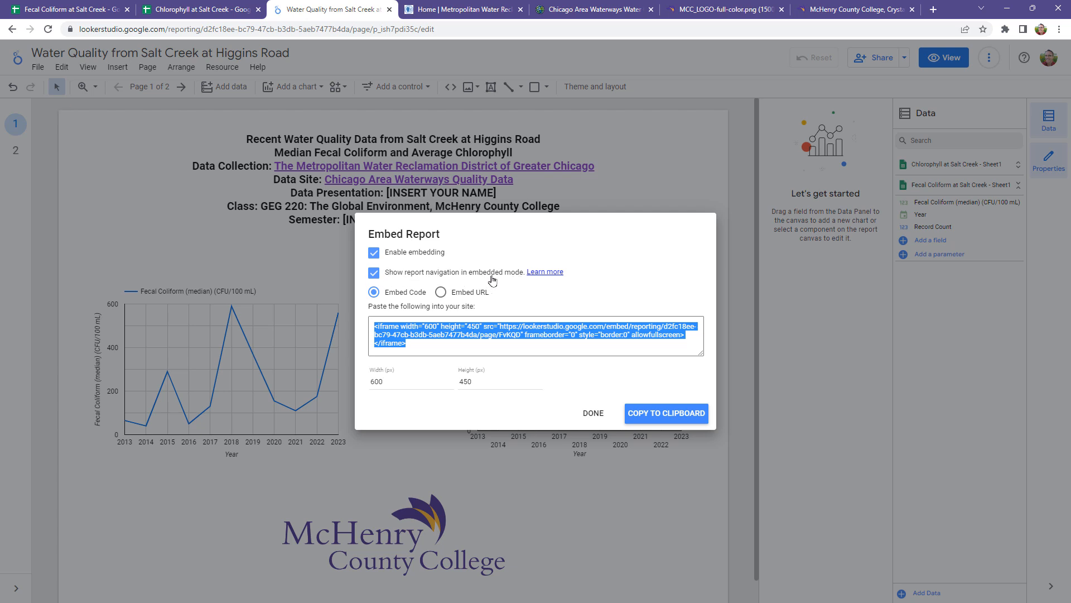
left_click(440, 292)
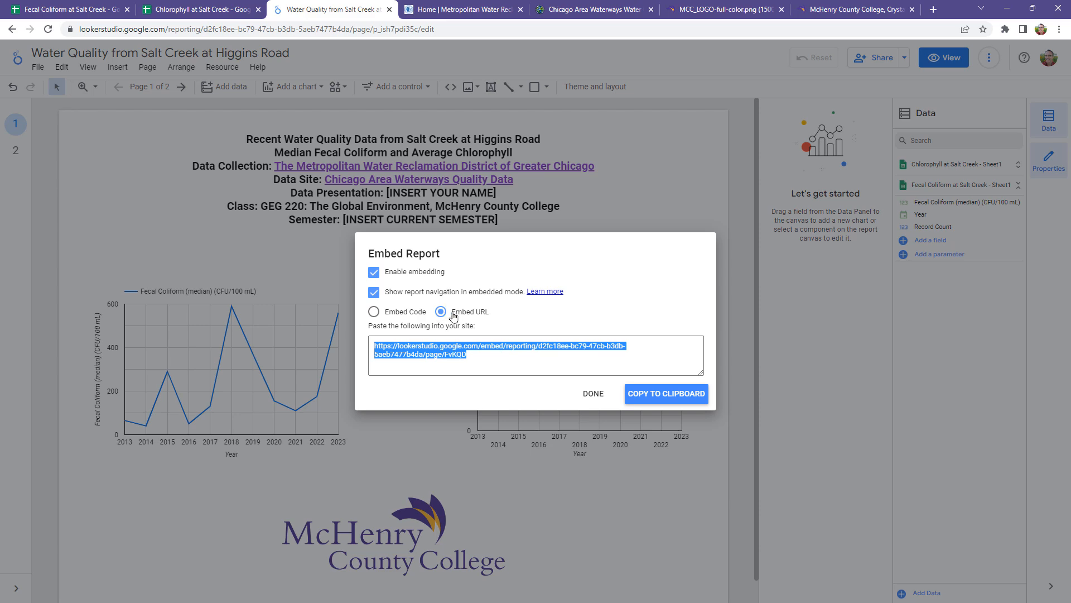
left_click(673, 397)
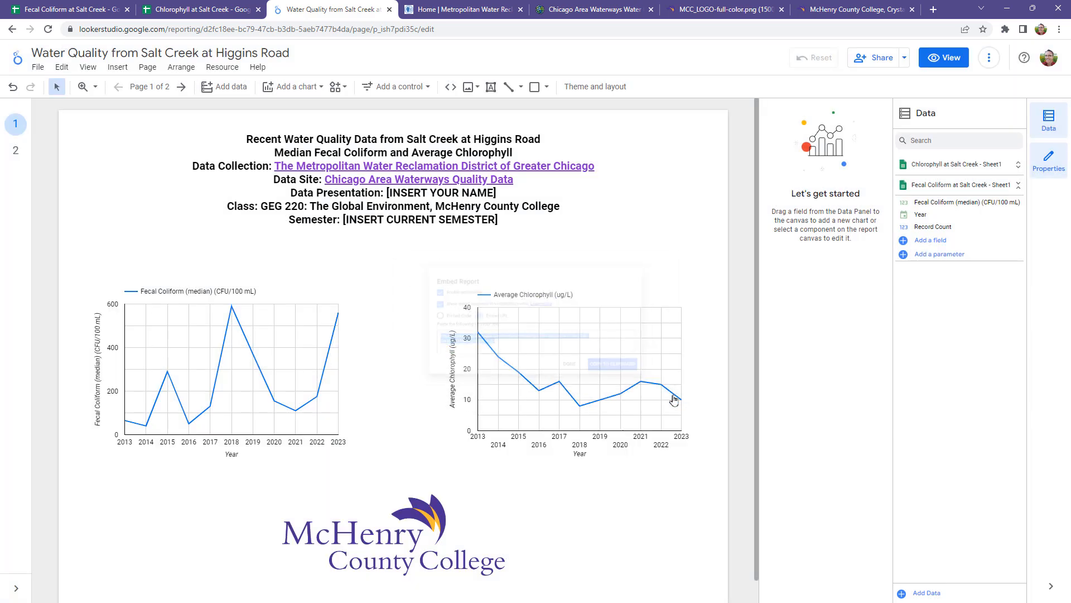